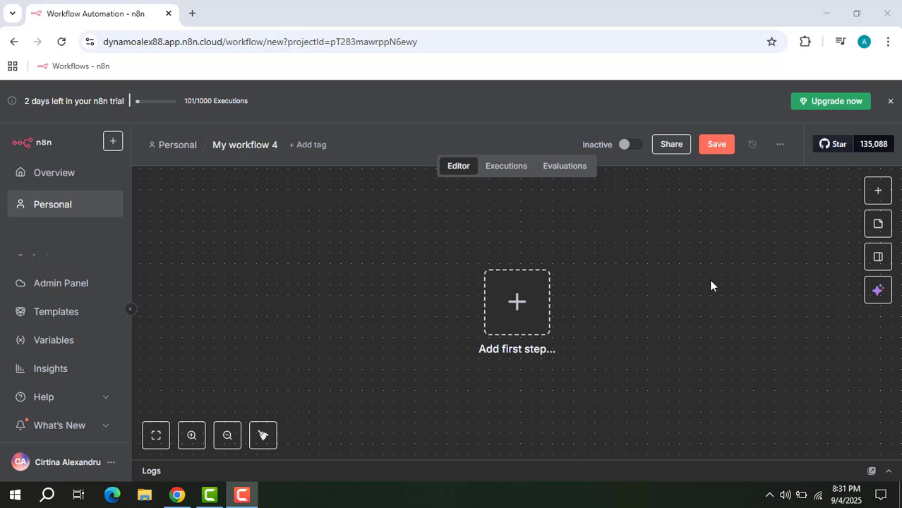
- Add a Manual Trigger as the workflow's first node and move it a little to the left on the canvas
click(511, 308)
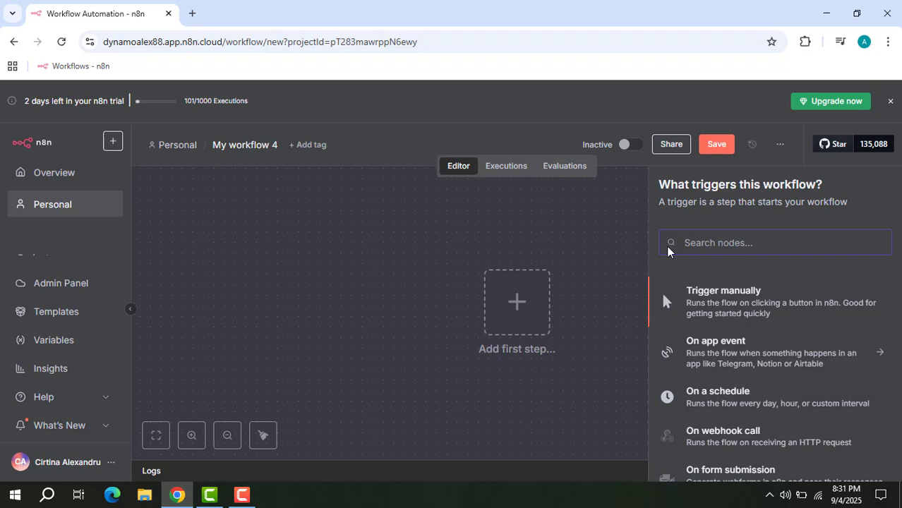
text(manual)
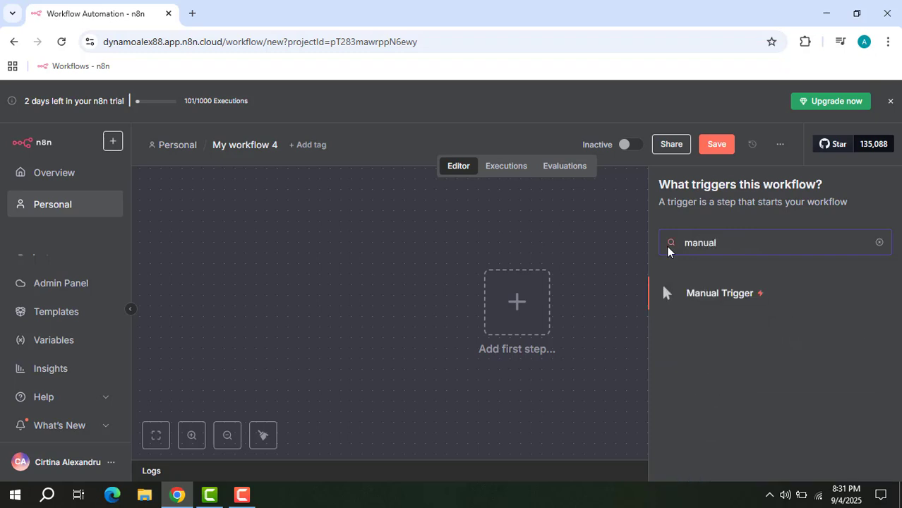
click(691, 300)
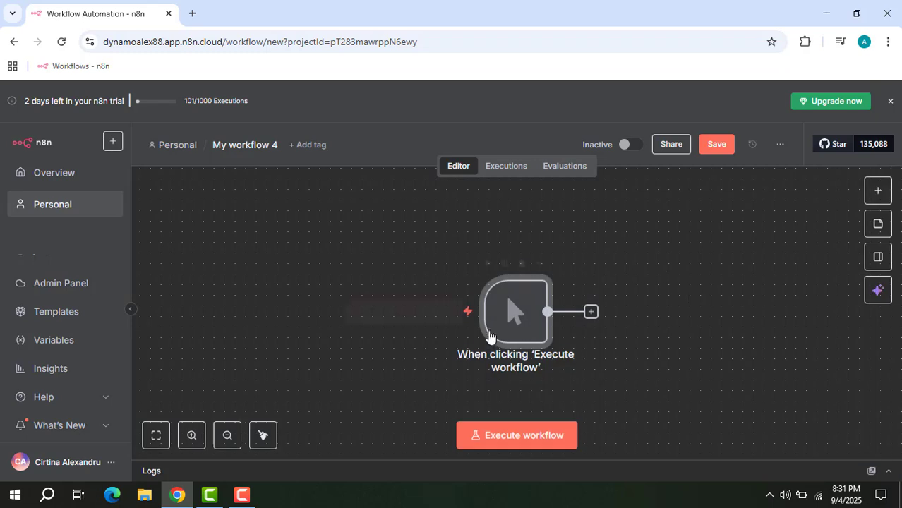
drag(510, 312, 424, 301)
- Add an Edit Fields (Set) node after the manual trigger
click(887, 197)
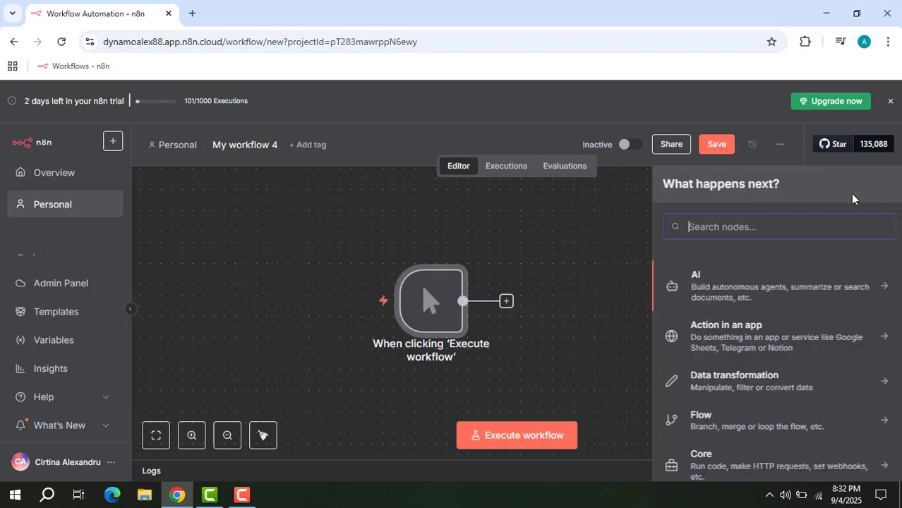
text(set no)
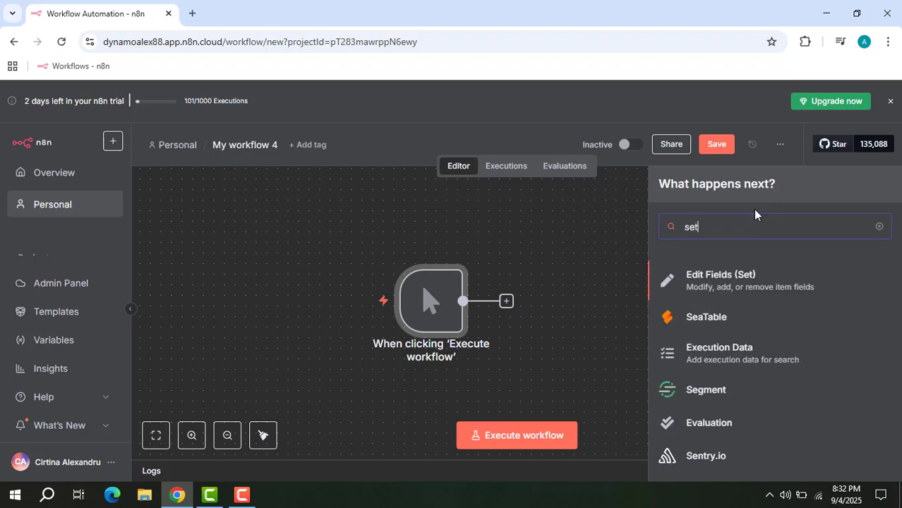
key(BackSpace)
key(BackSpace)
key(BackSpace)
click(730, 282)
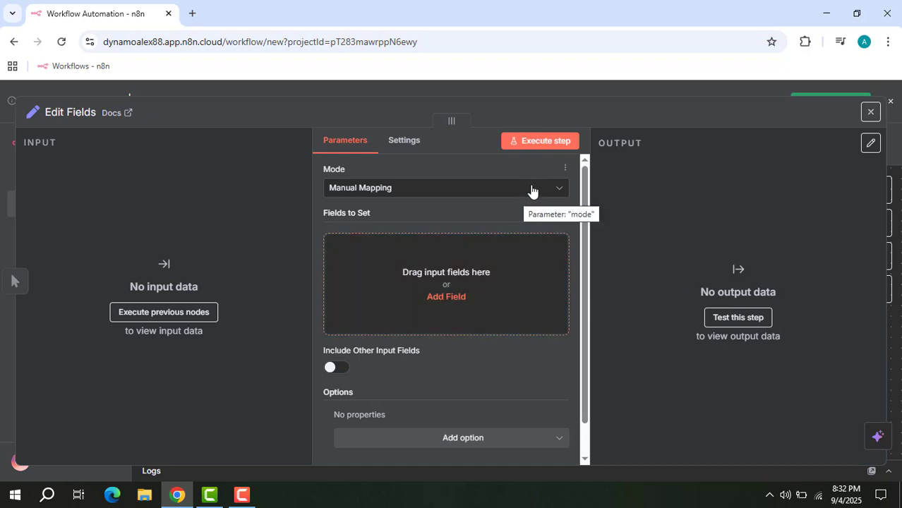
- Add a field named temperature with the value 30 to the Edit Fields node and execute the step
click(455, 295)
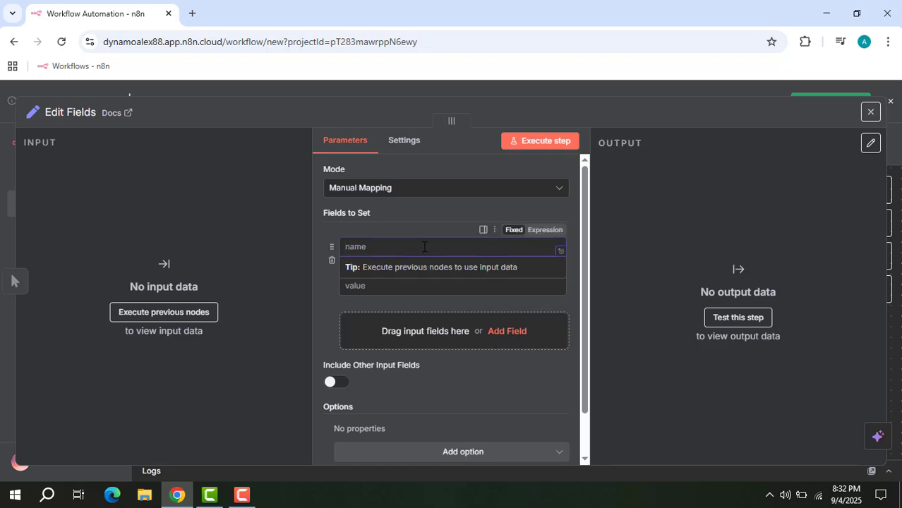
text(temperature)
click(406, 283)
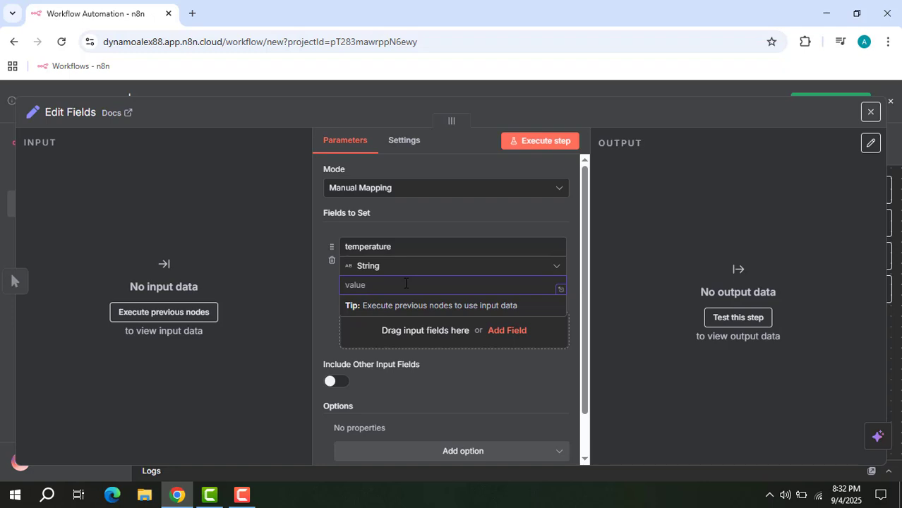
text(30)
click(538, 142)
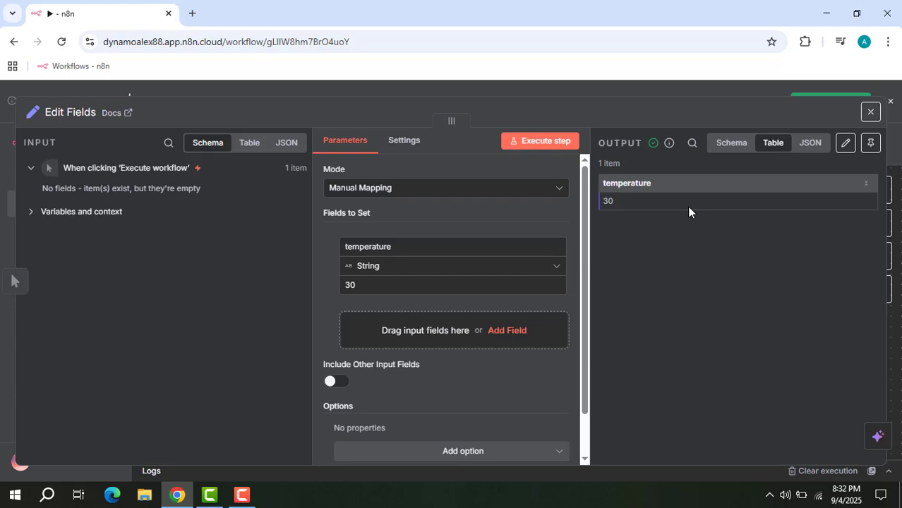
- Change the temperature field's type to Number, execute the step again and close the node's settings
click(555, 272)
click(428, 324)
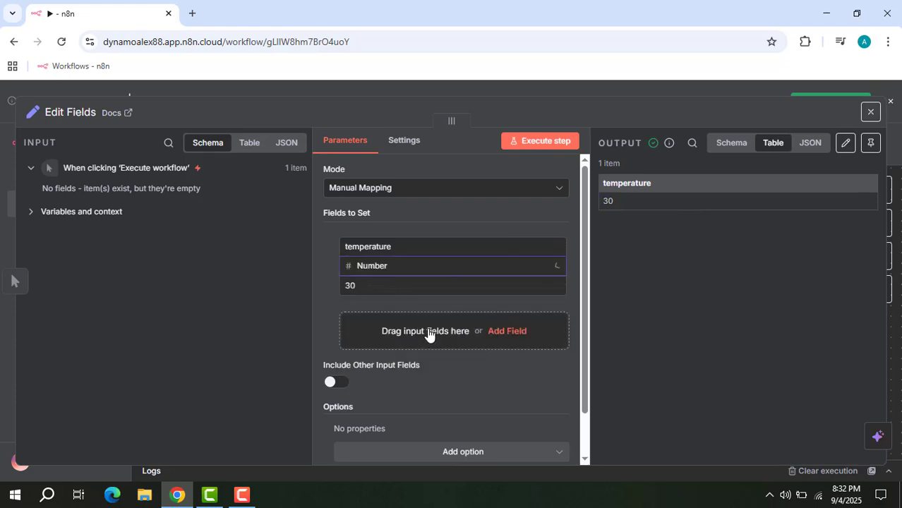
click(533, 147)
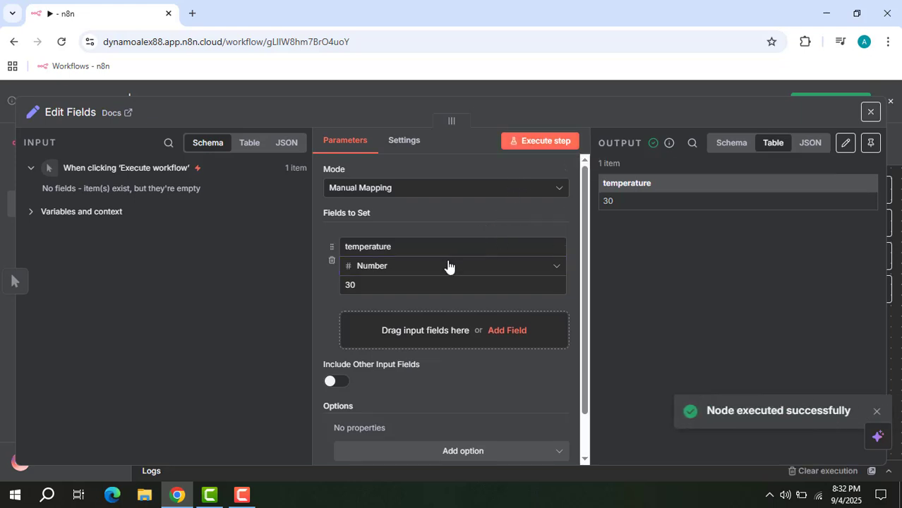
click(870, 113)
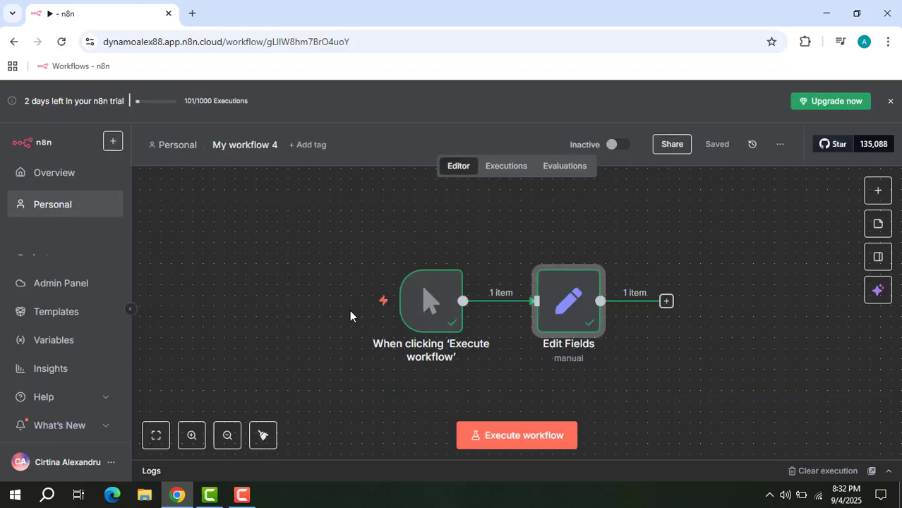
- Check the manual trigger's output and add a Switch node to the workflow
double_click(422, 306)
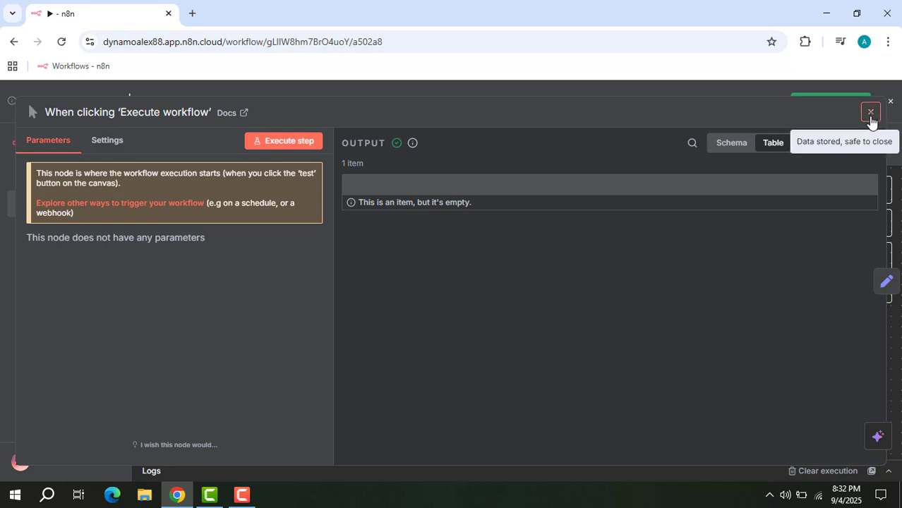
click(871, 113)
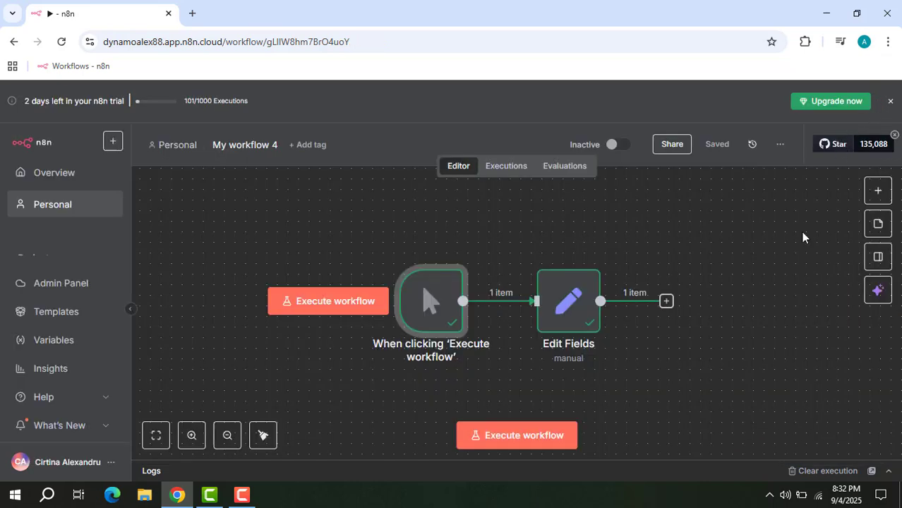
click(879, 191)
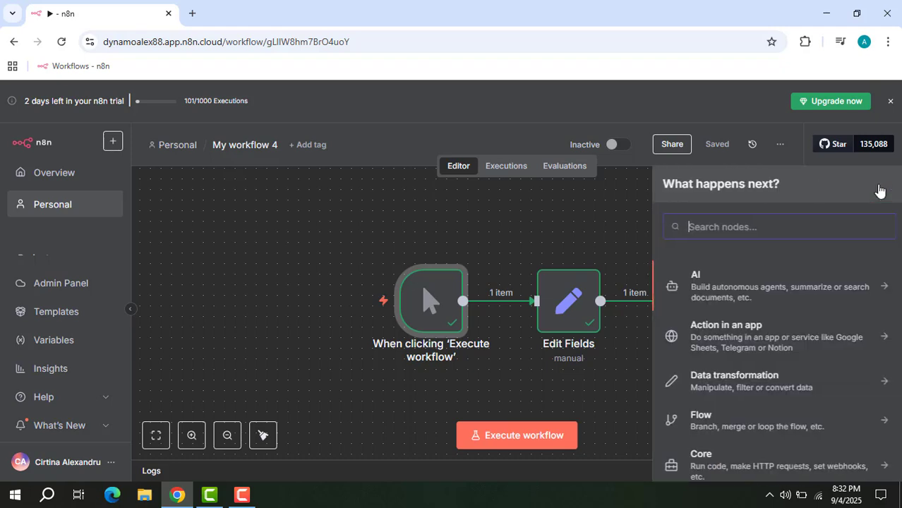
text(swit)
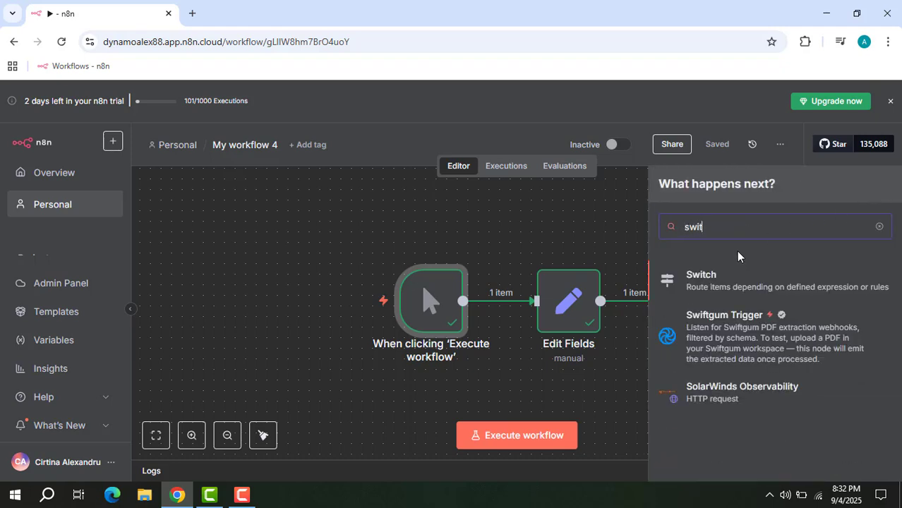
text(ch)
click(699, 277)
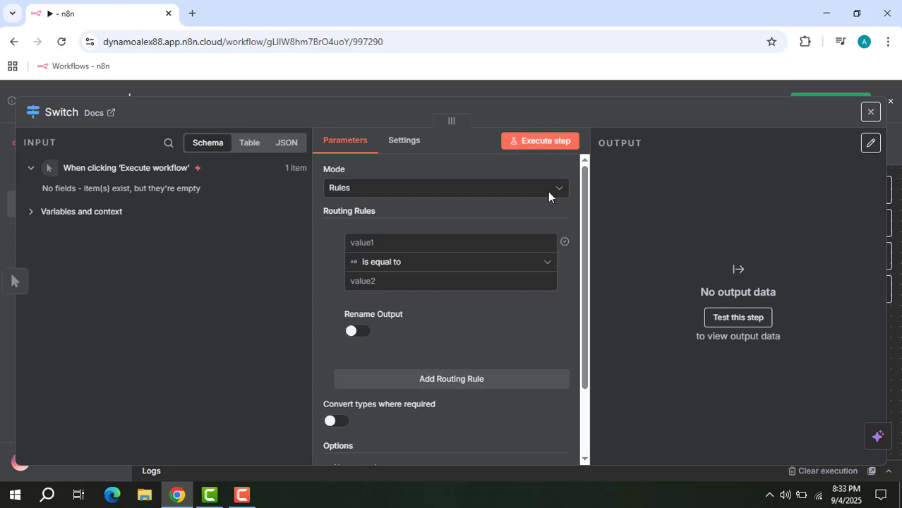
- Set the first value of the Switch node's routing rule to the expression {{ $json["temperature"] }}
click(434, 243)
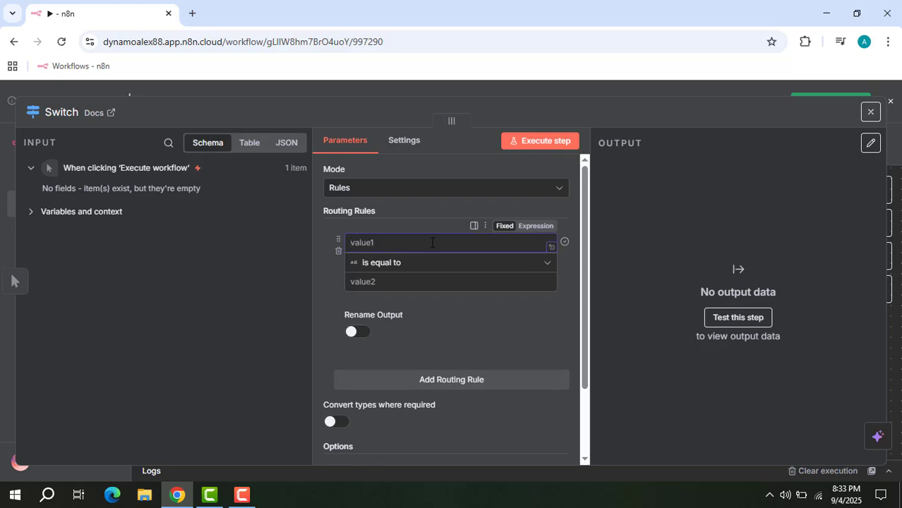
click(543, 229)
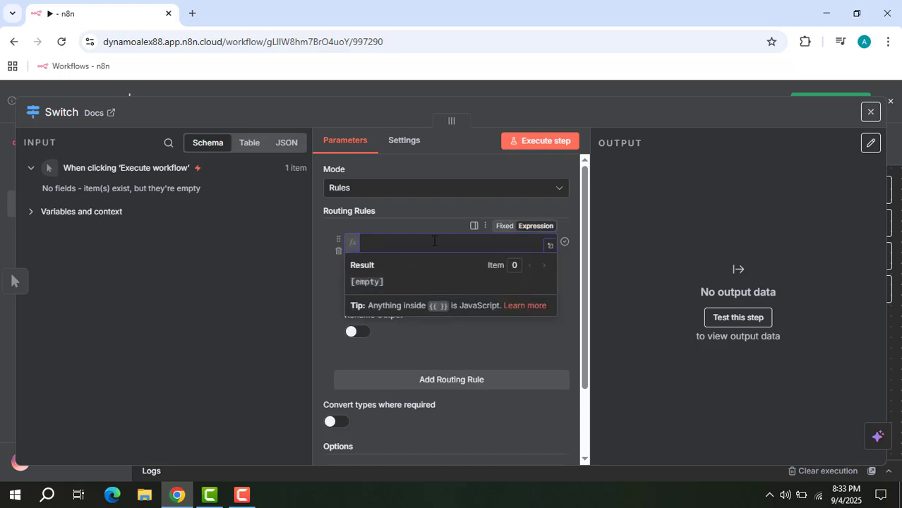
text({{)
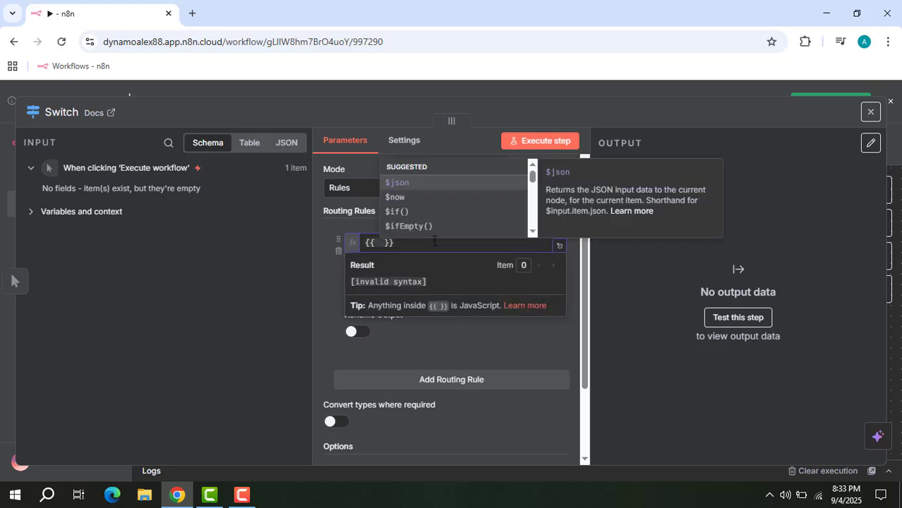
click(413, 183)
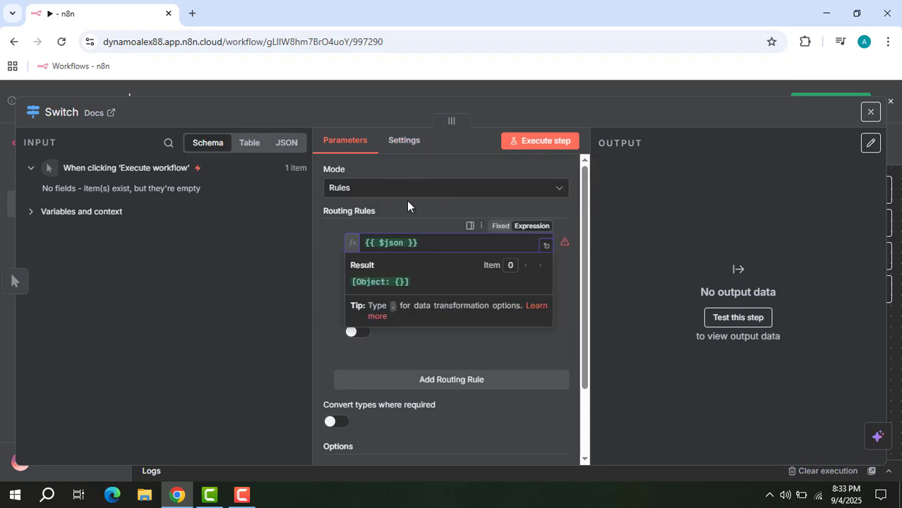
text([)
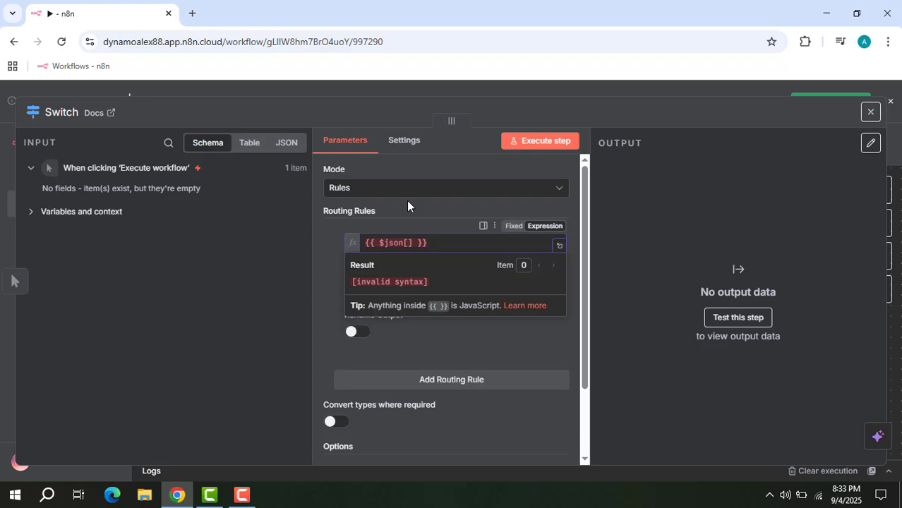
text(")
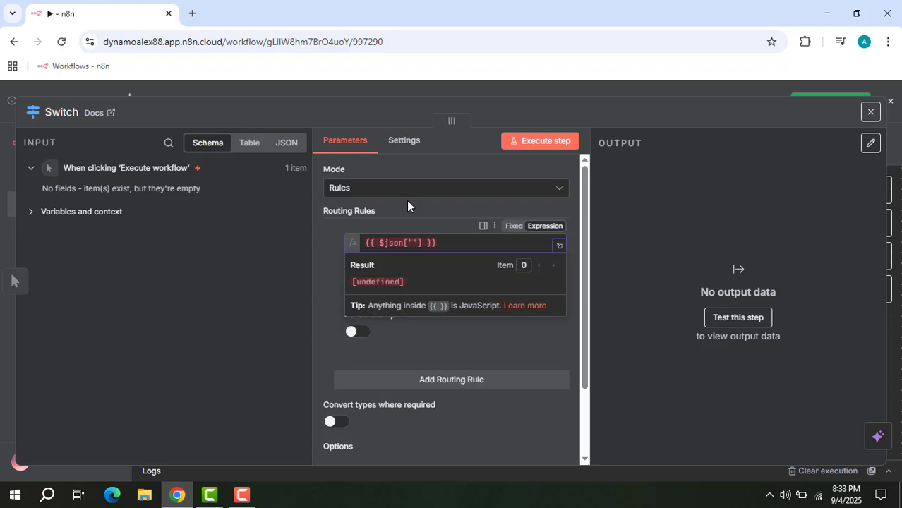
text(temperature)
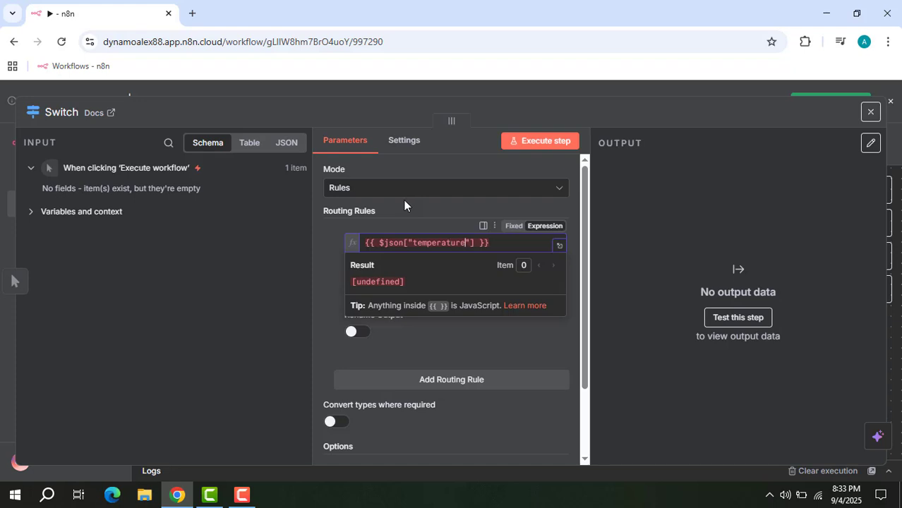
click(324, 325)
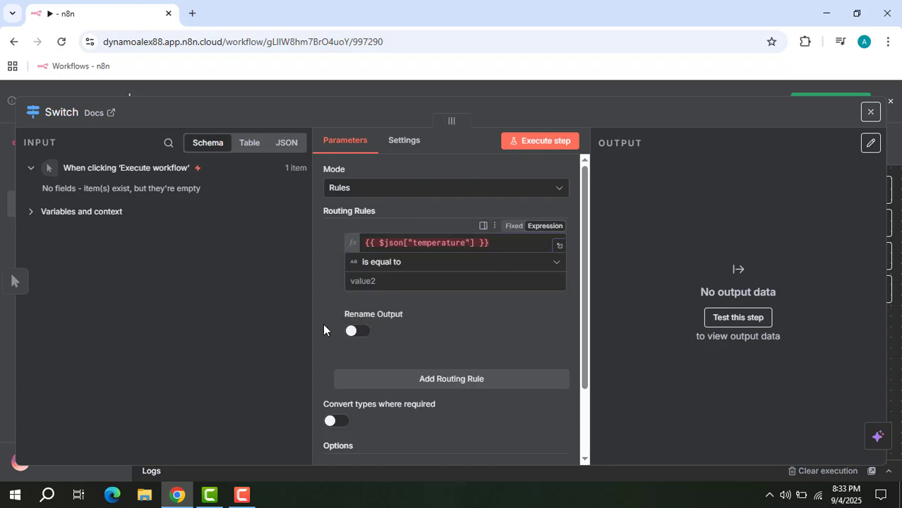
- Set the routing rule's comparison to the Number operator "is less than" with the value 10
click(403, 267)
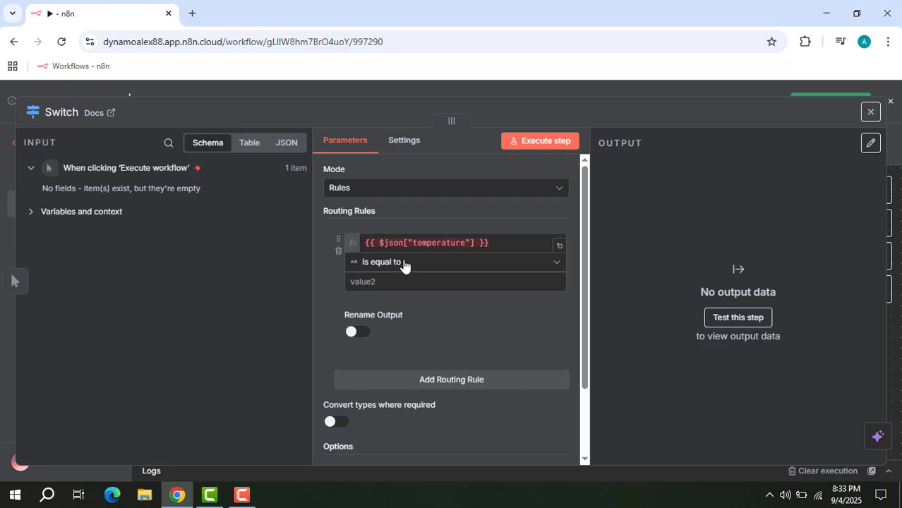
mouse_move(406, 303)
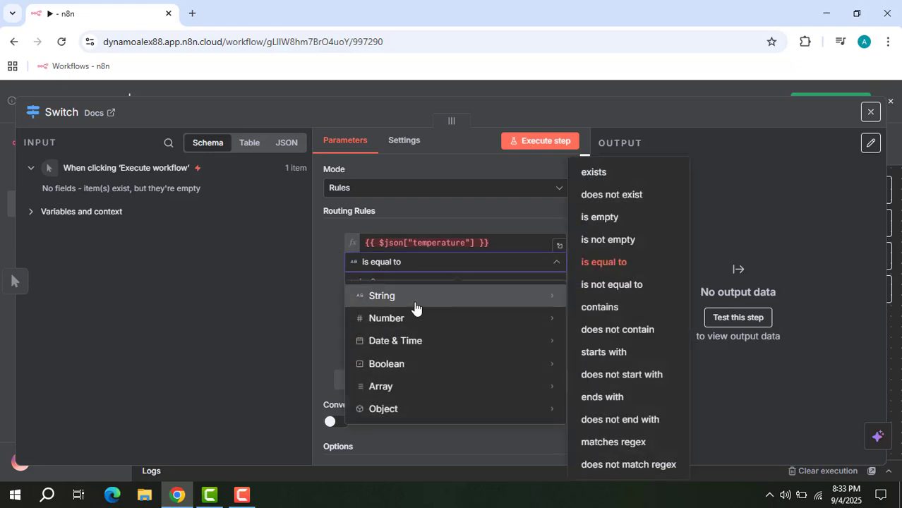
mouse_move(427, 319)
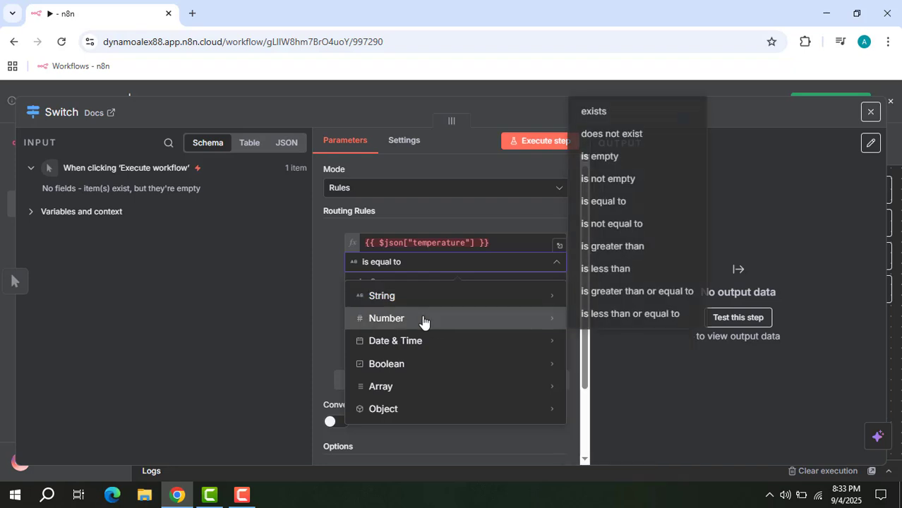
click(606, 274)
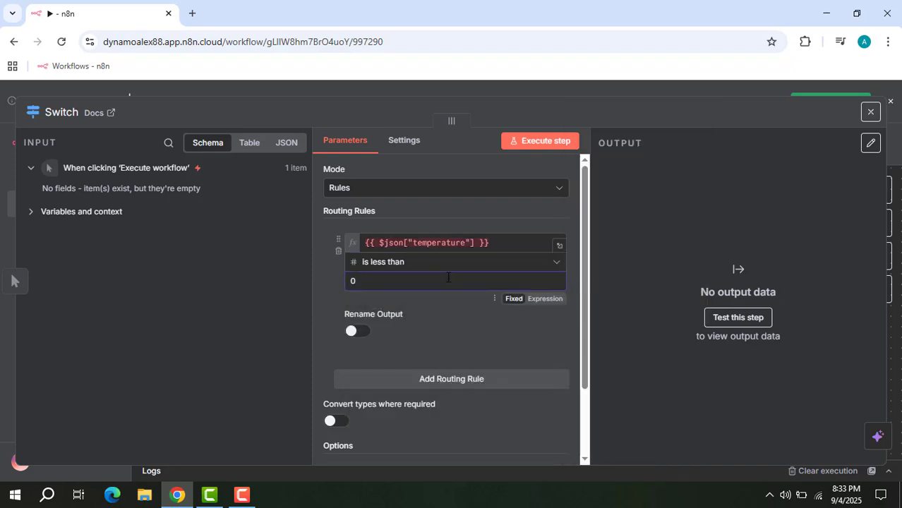
key(BackSpace)
text(10)
- Enable output renaming for the first routing rule, name the output Cold and execute the Switch step
click(355, 331)
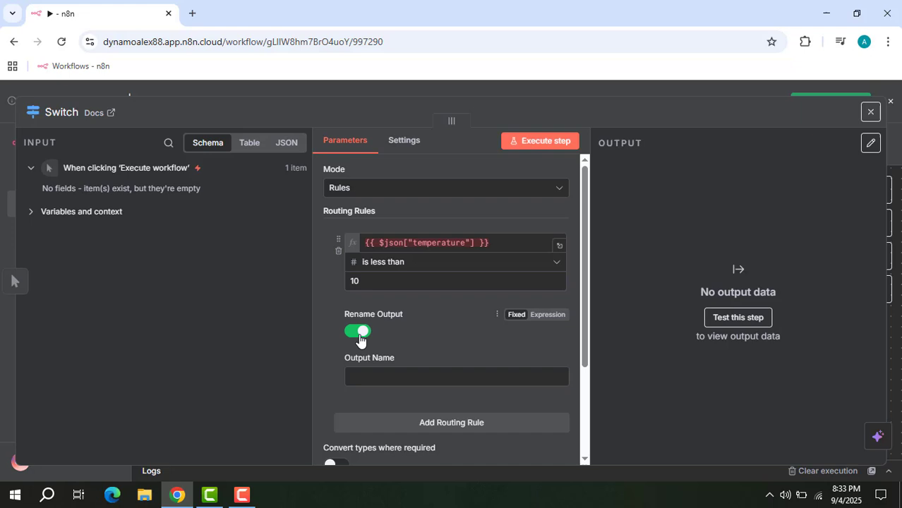
click(374, 376)
text(Cold)
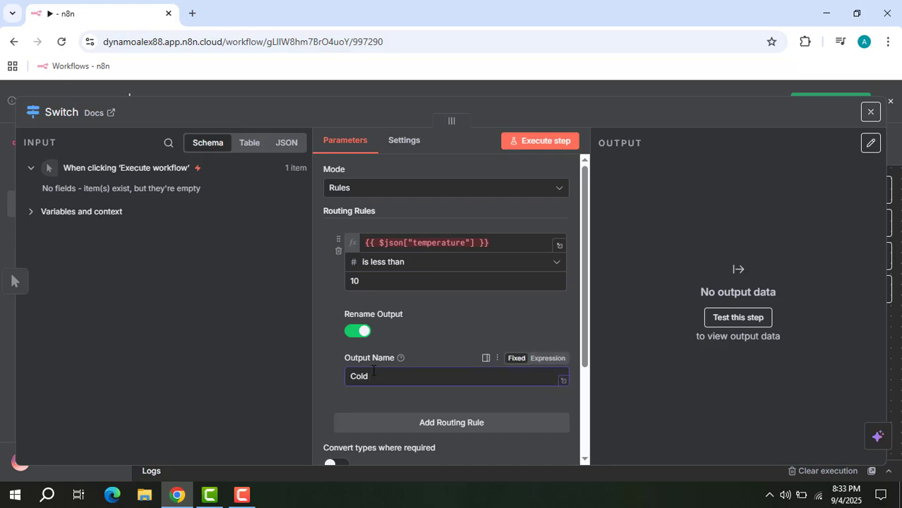
scroll(422, 261, down, 1)
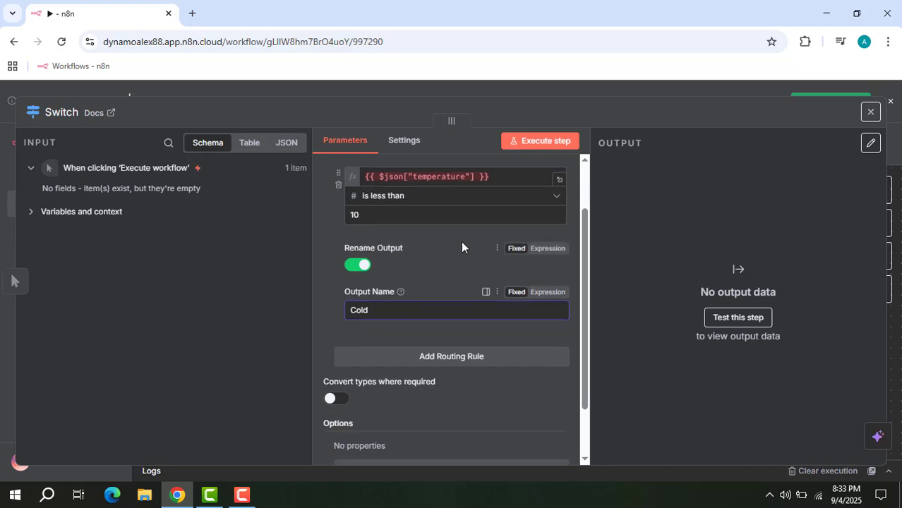
click(548, 141)
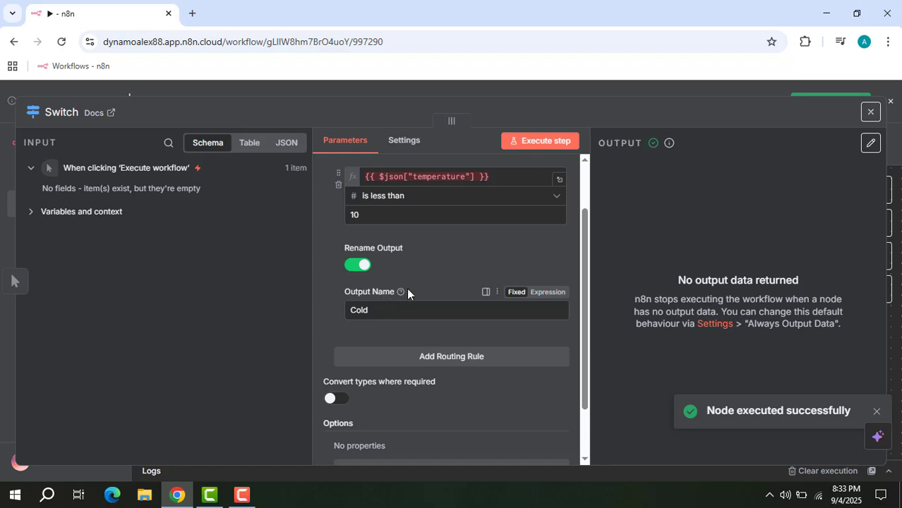
- Add a second routing rule to the Switch node and switch its first value to expression mode
scroll(415, 284, down, 1)
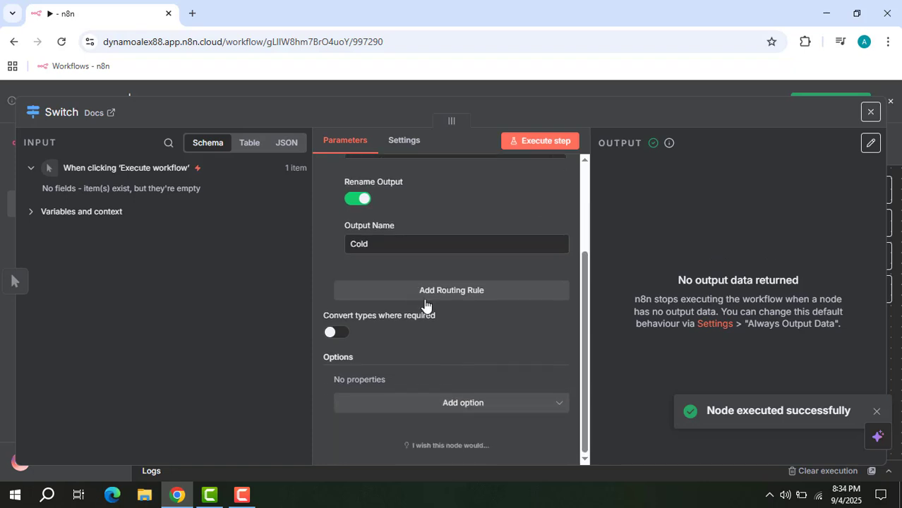
click(467, 292)
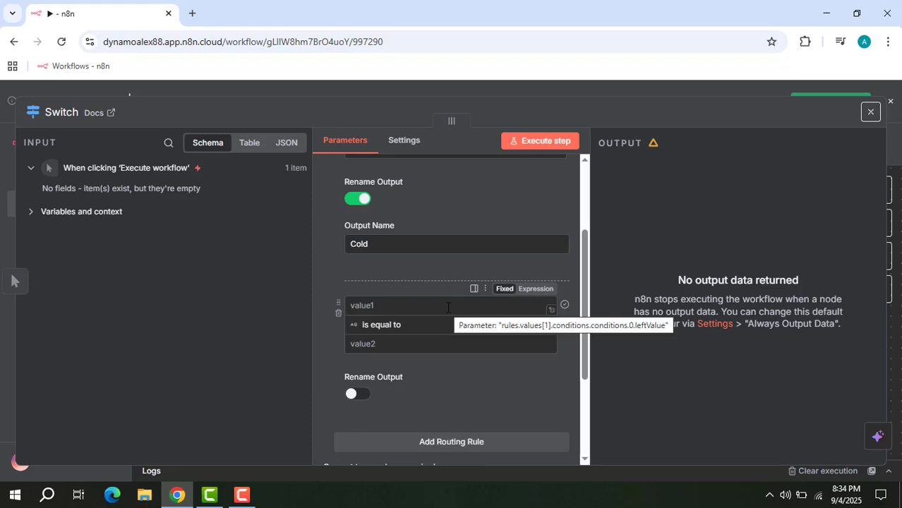
click(536, 288)
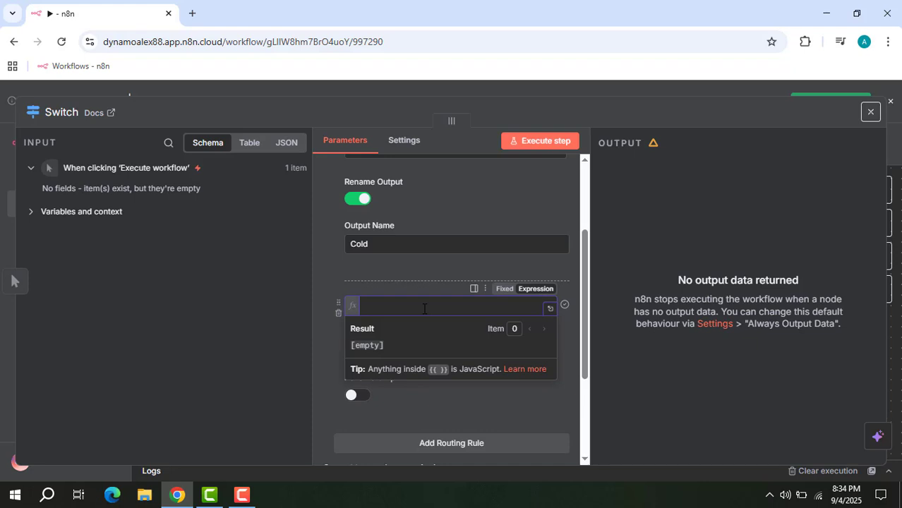
- Set the first value of the second routing rule to the expression {{$json["temperature"] }}
text({j)
key(BackSpace)
text({ s)
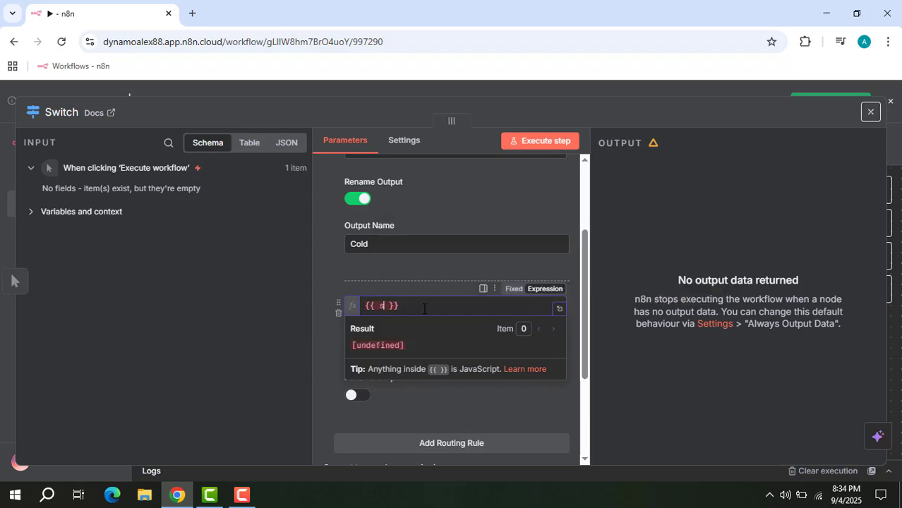
key(BackSpace)
text(j)
key(BackSpace)
key(BackSpace)
text(k)
key(BackSpace)
text(json)
click(375, 305)
text($)
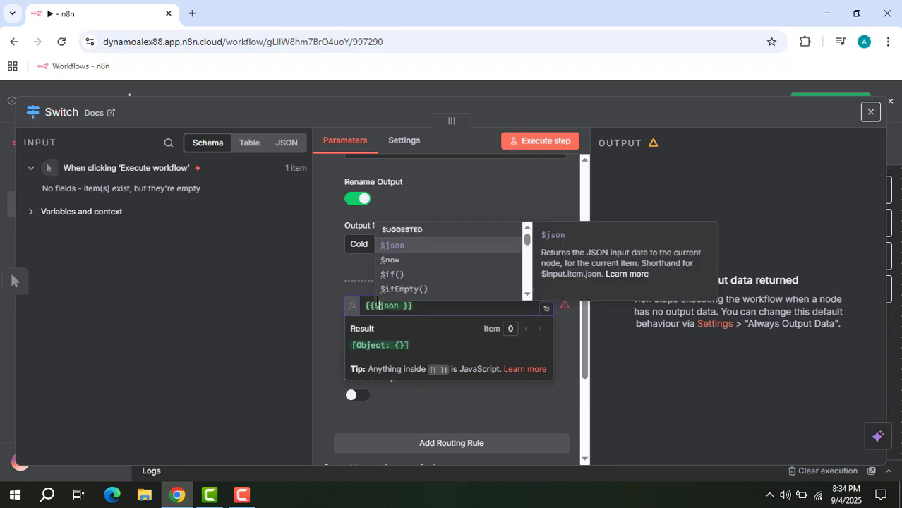
click(417, 247)
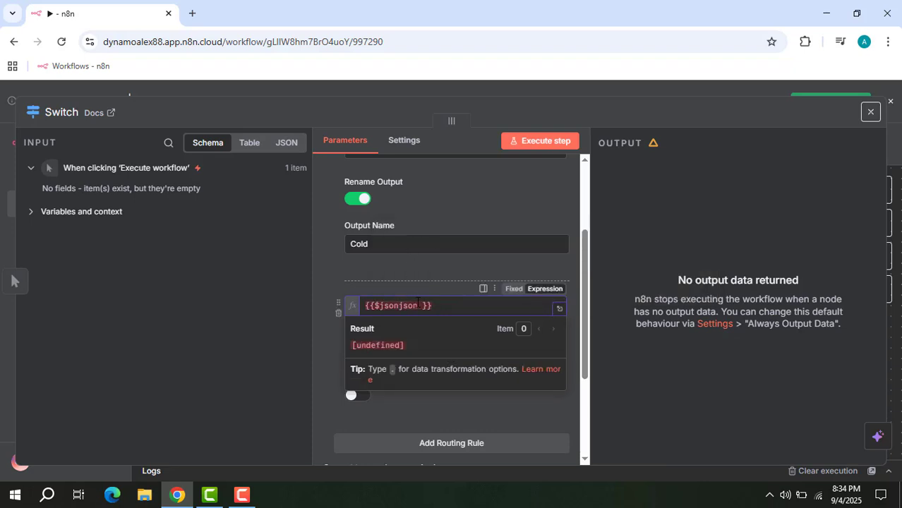
key(BackSpace)
key(BackSpace)
key(BackSpace)
key(BackSpace)
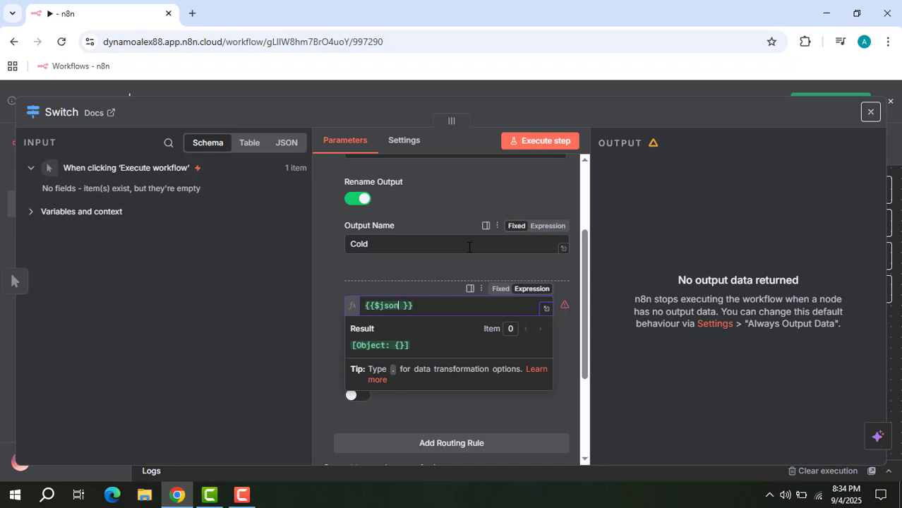
text([)
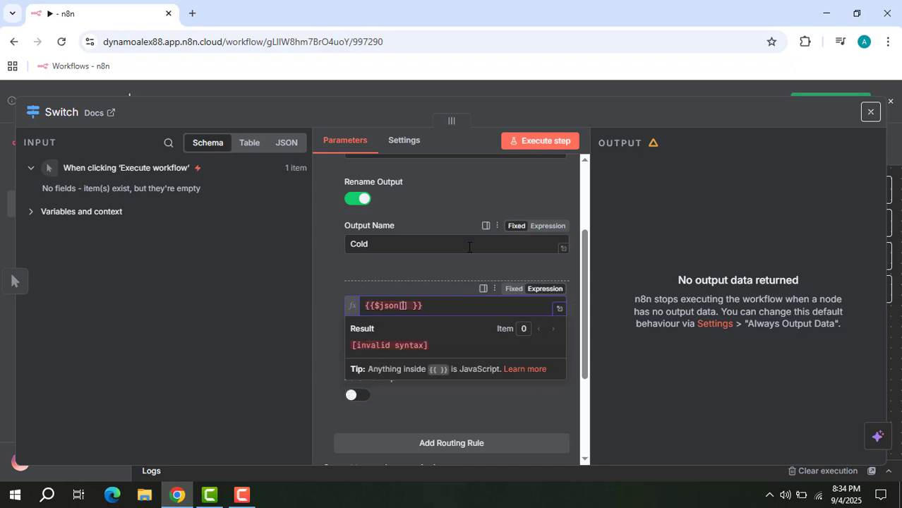
text(')
key(BackSpace)
text("temperature)
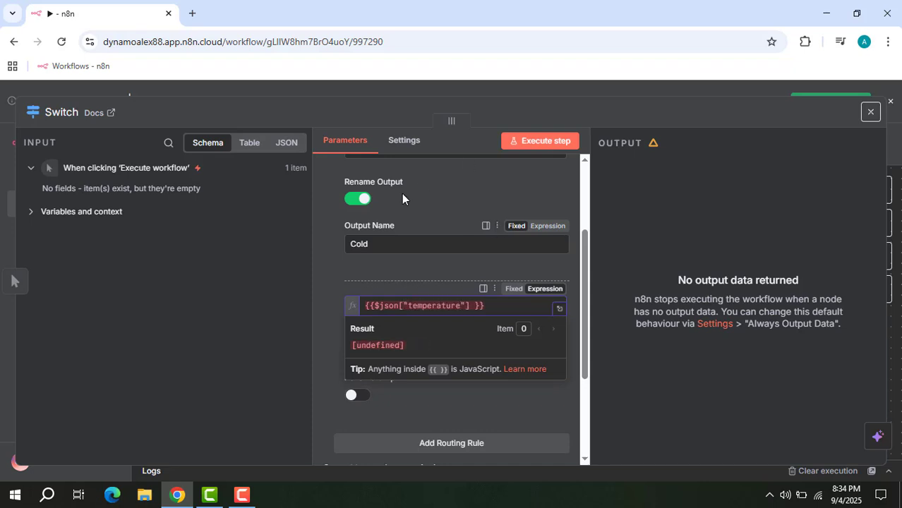
click(324, 293)
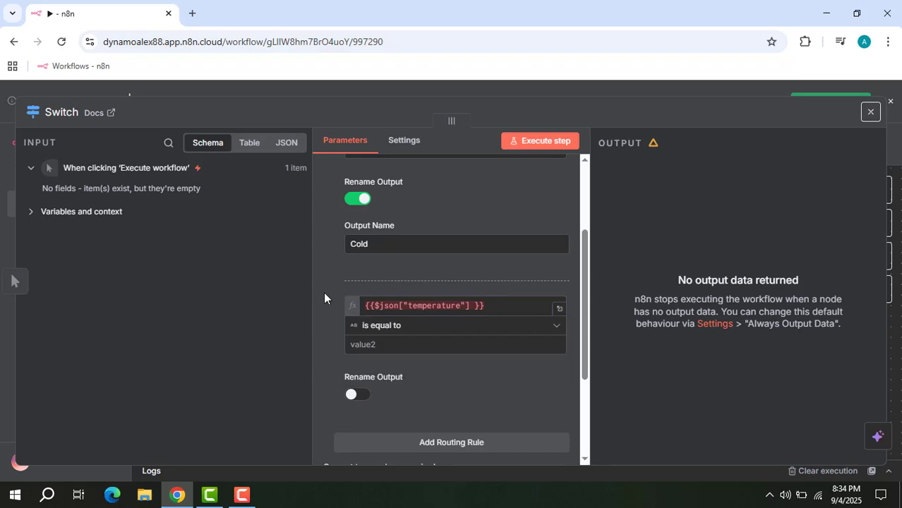
- Set the second routing rule's comparison to the Number operator "is greater than" with the value 25
click(422, 332)
mouse_move(434, 211)
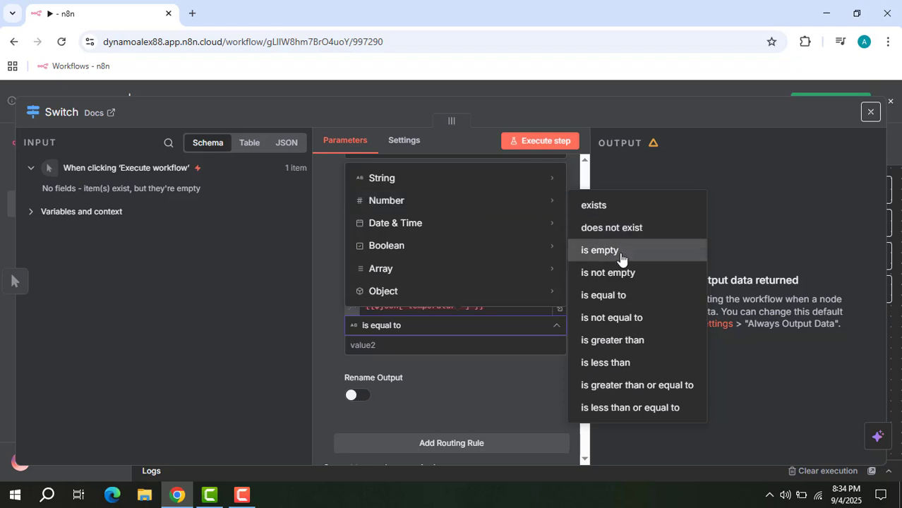
click(626, 340)
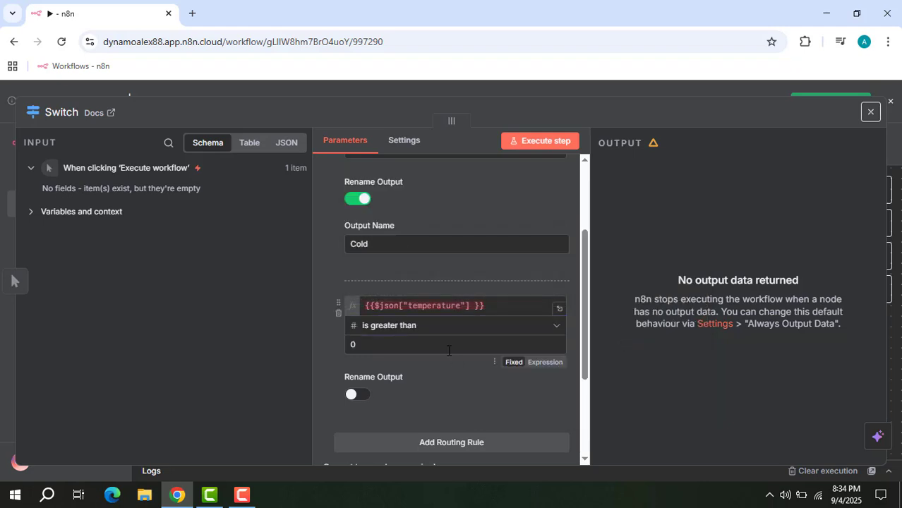
click(347, 353)
text(25)
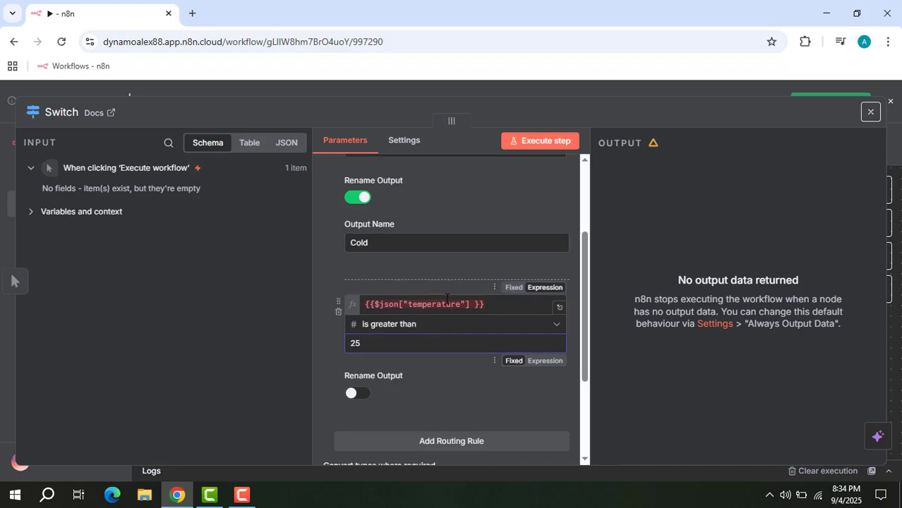
- Enable output renaming for the second routing rule and name the output Hot
scroll(465, 324, down, 1)
click(362, 330)
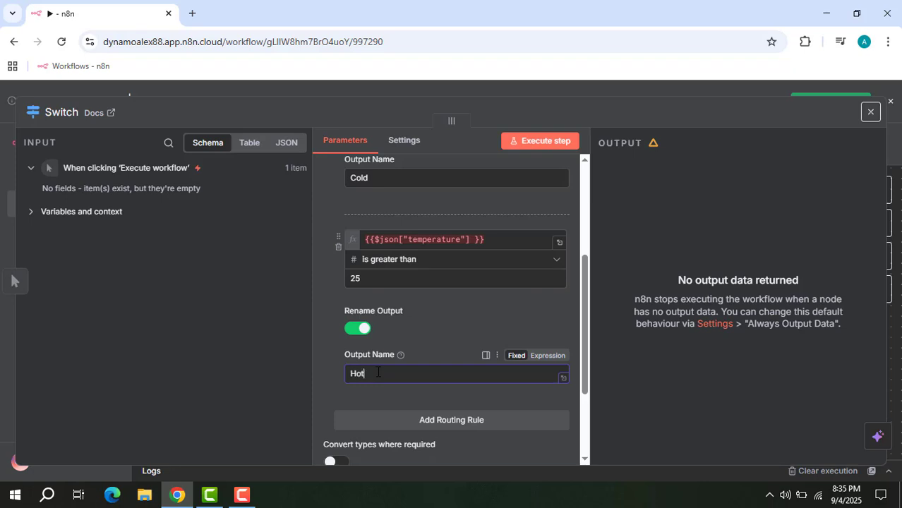
text(Hot)
- Add a blank third routing rule, then execute the Switch step and return to the workflow canvas
click(461, 418)
scroll(470, 388, down, 3)
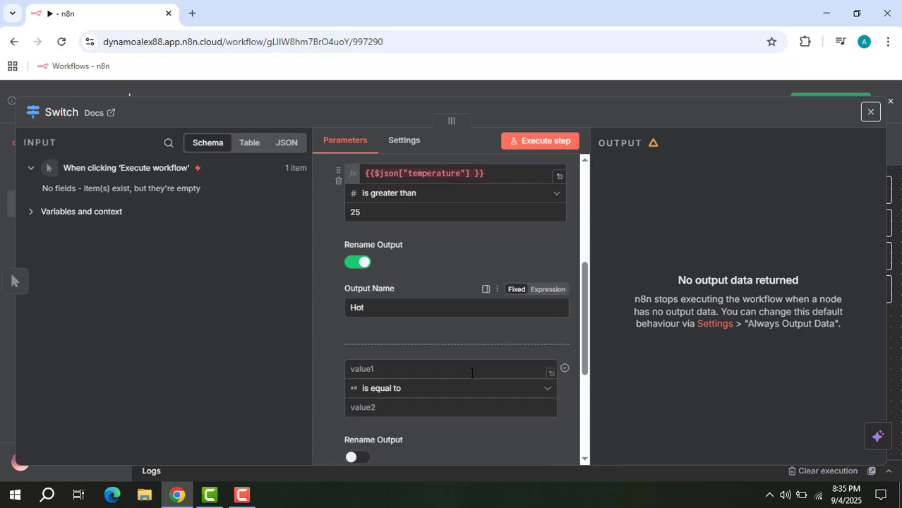
scroll(479, 366, up, 5)
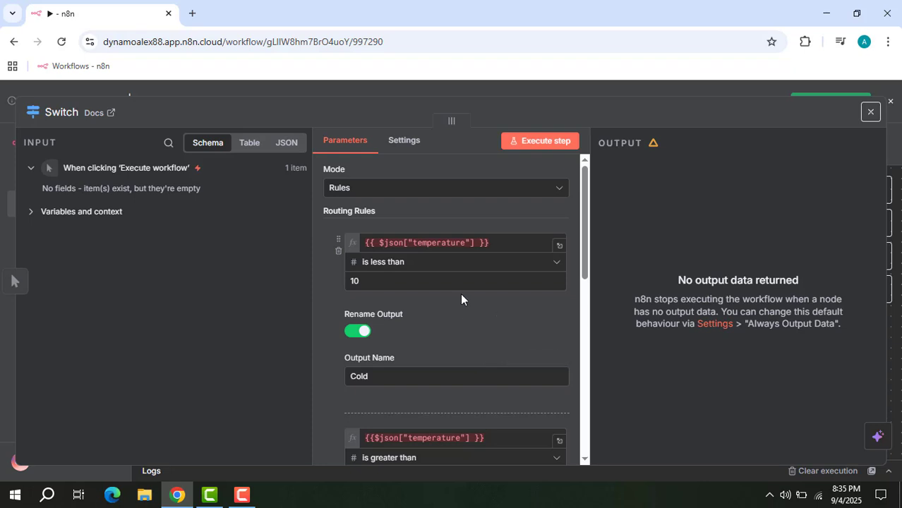
scroll(461, 295, down, 1)
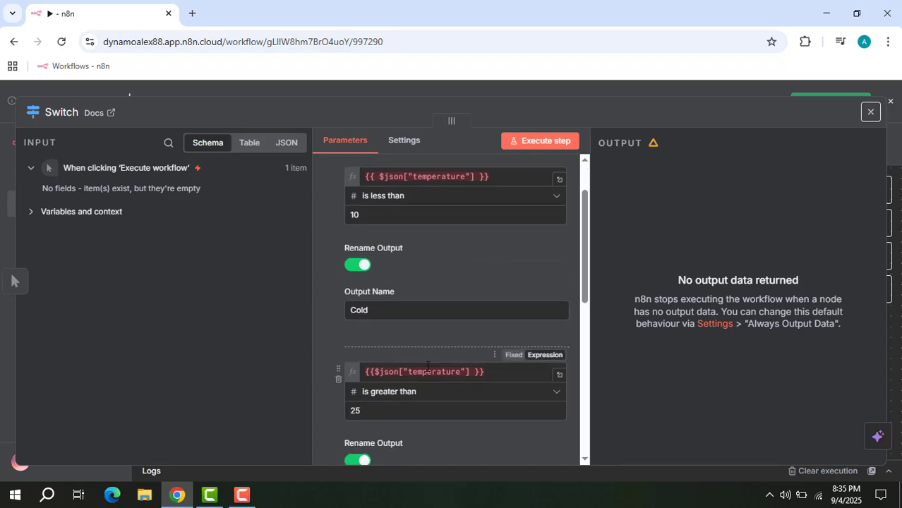
scroll(441, 366, down, 5)
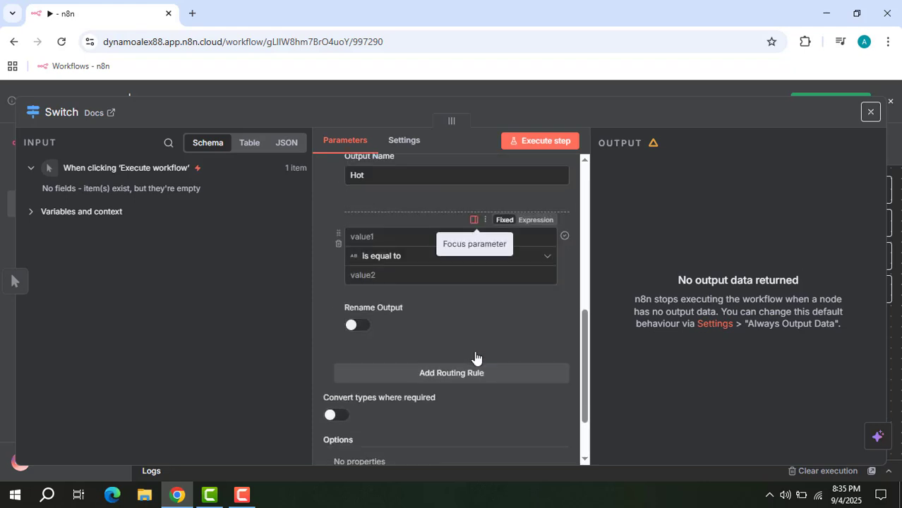
scroll(475, 357, up, 4)
click(539, 143)
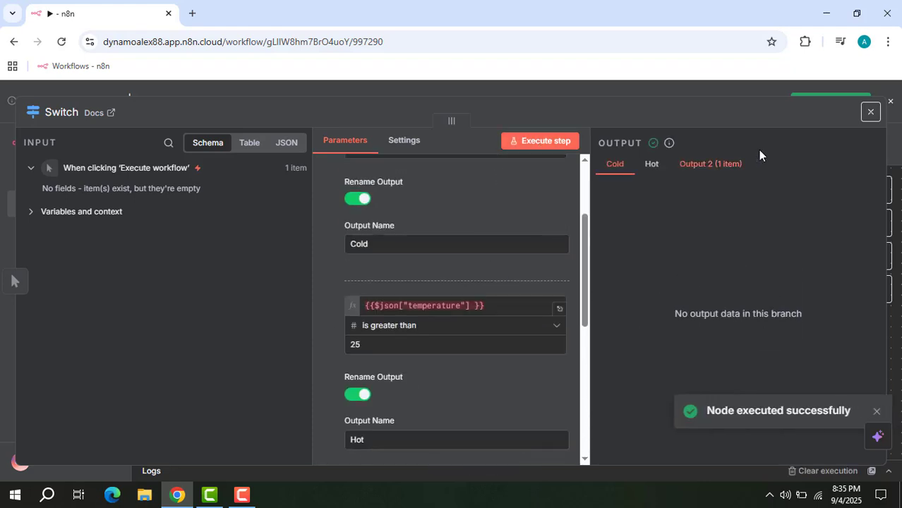
click(870, 113)
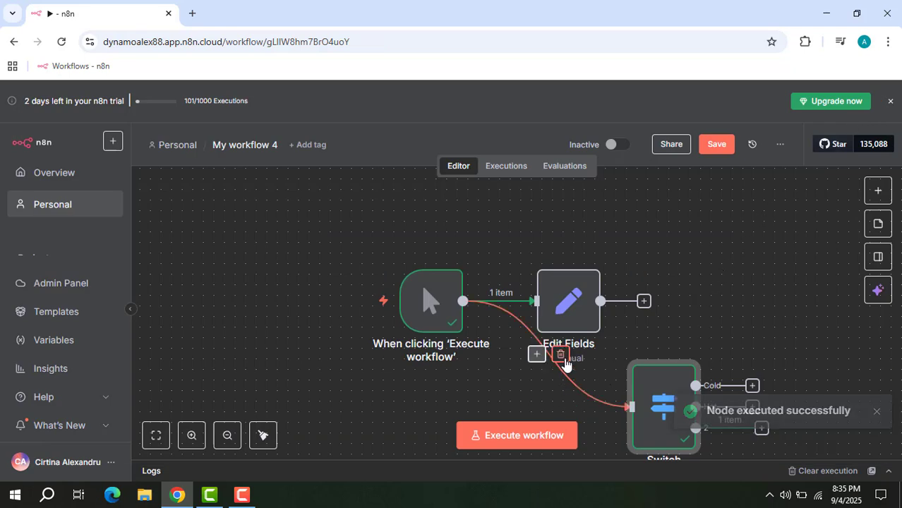
- Delete the connection between the manual trigger and the Switch node and move the Switch in line after Edit Fields
click(561, 356)
drag(667, 394, 720, 309)
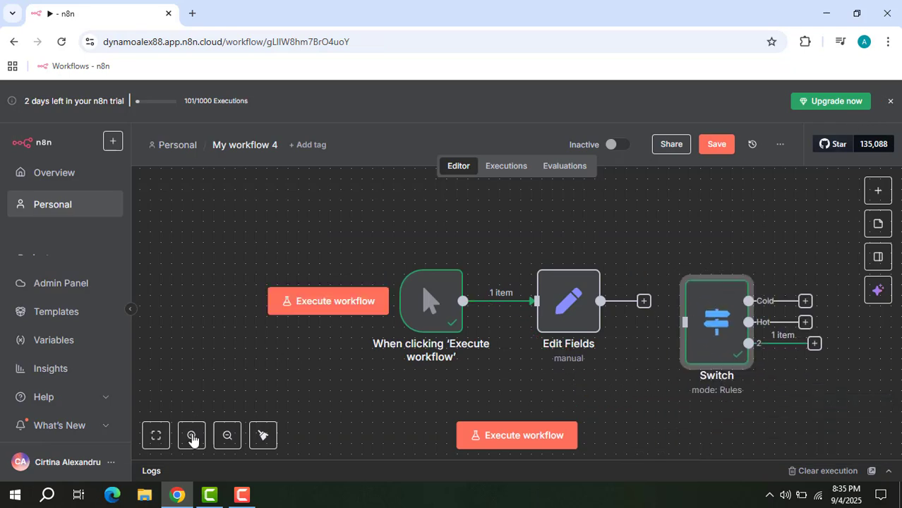
click(164, 438)
drag(653, 317, 654, 298)
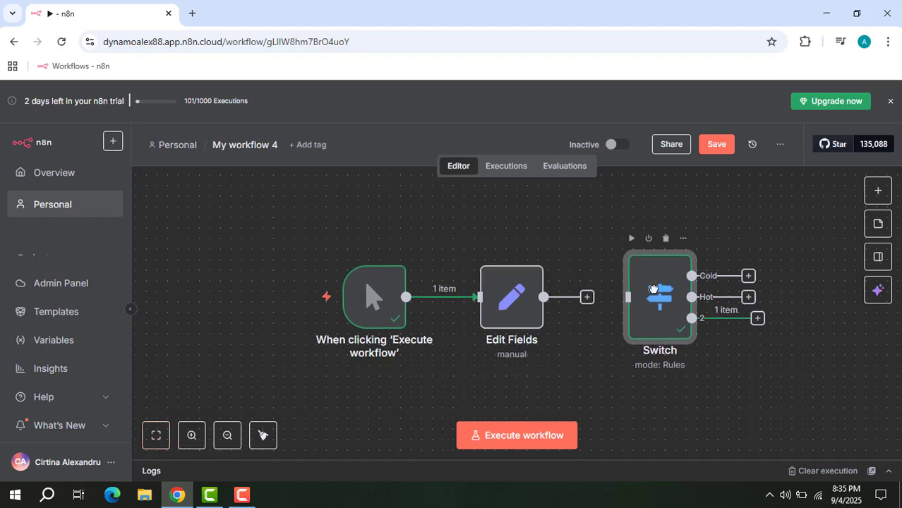
- Connect the output of Edit Fields to the Switch node's input and execute the workflow
click(228, 436)
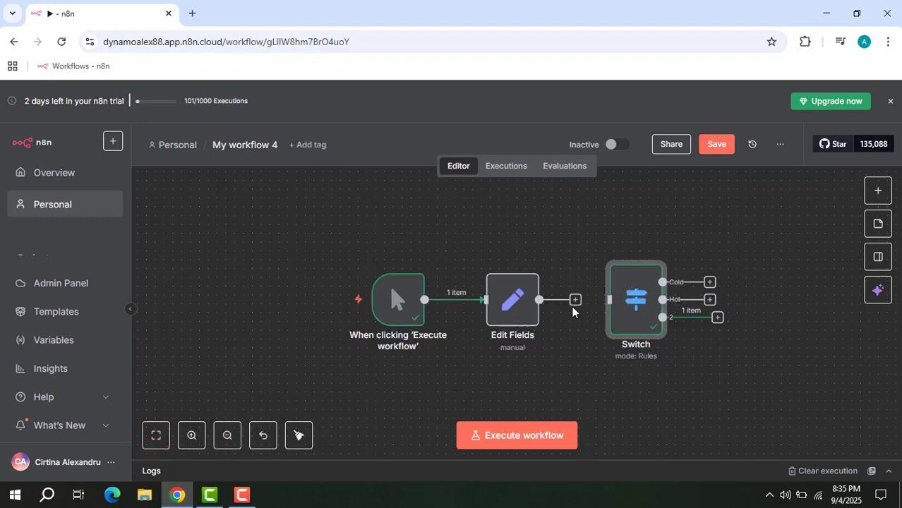
drag(583, 303, 608, 301)
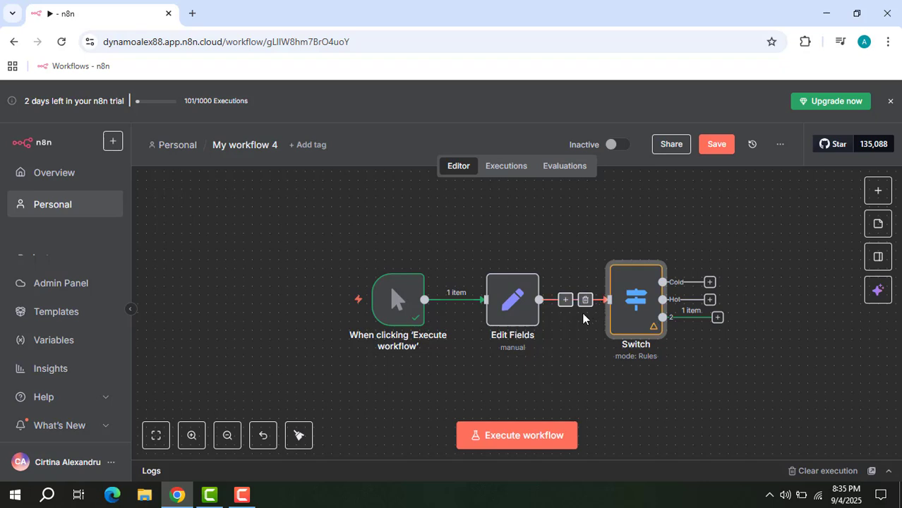
click(515, 435)
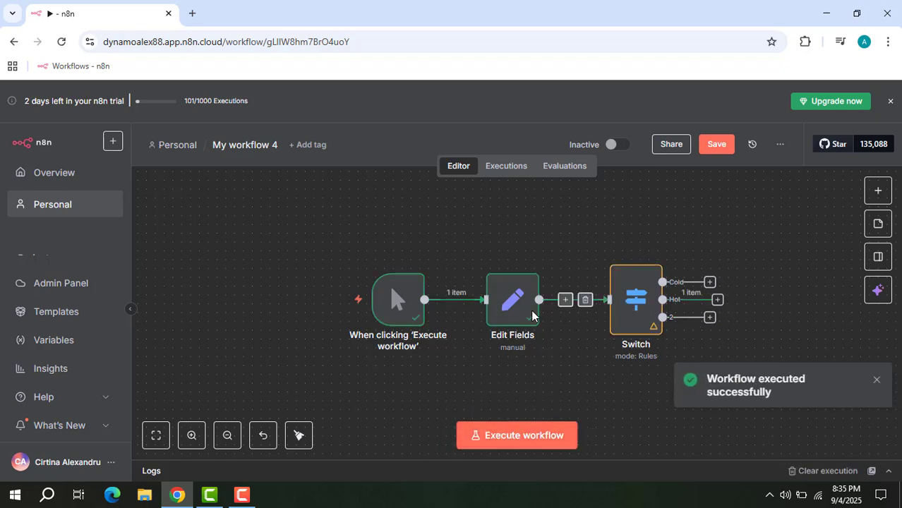
- Check the temperature value in Edit Fields and compare it with the Switch node's routing rules and outputs
double_click(514, 320)
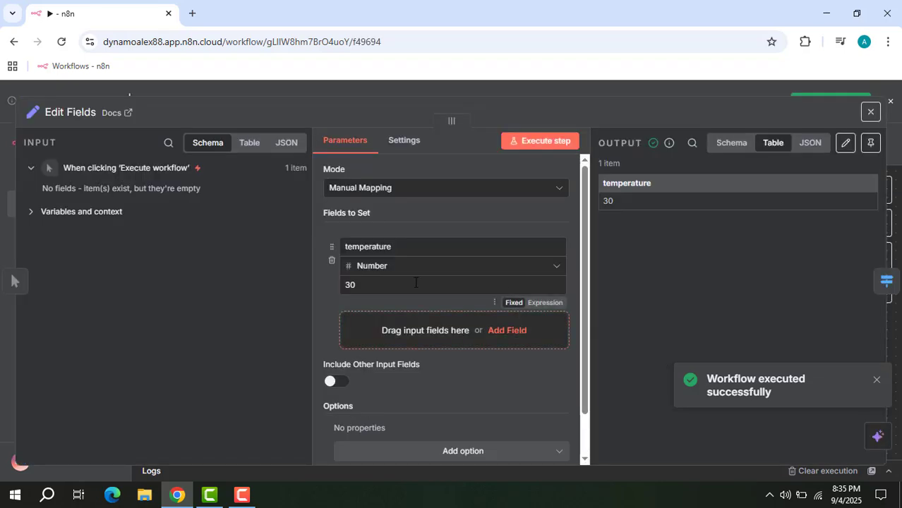
click(871, 112)
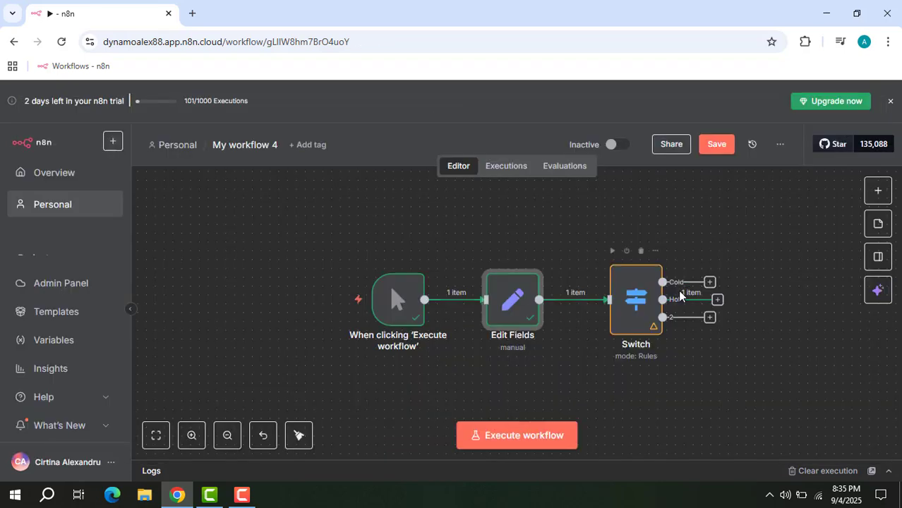
double_click(639, 307)
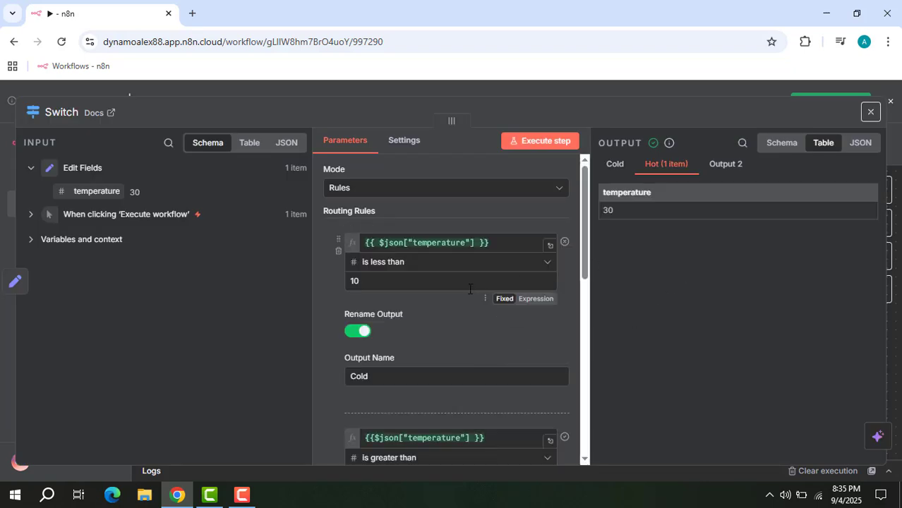
scroll(483, 307, down, 1)
scroll(484, 308, down, 2)
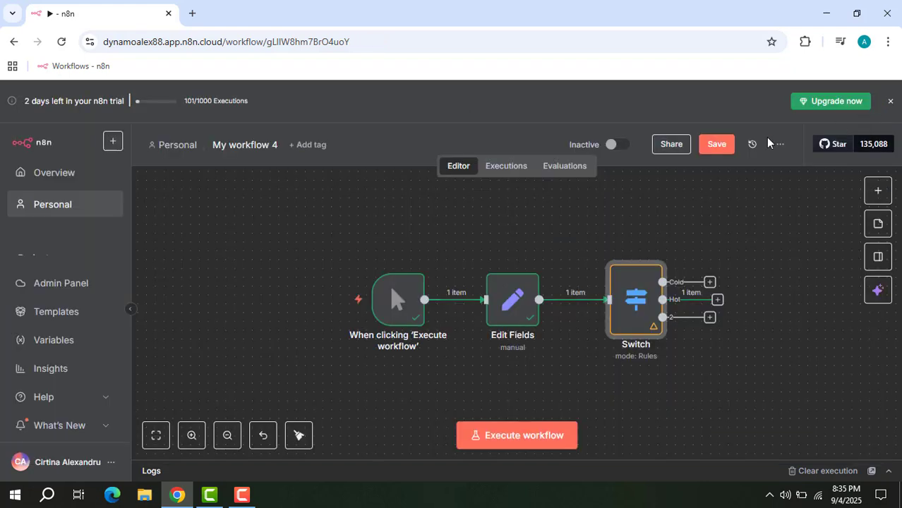
click(870, 112)
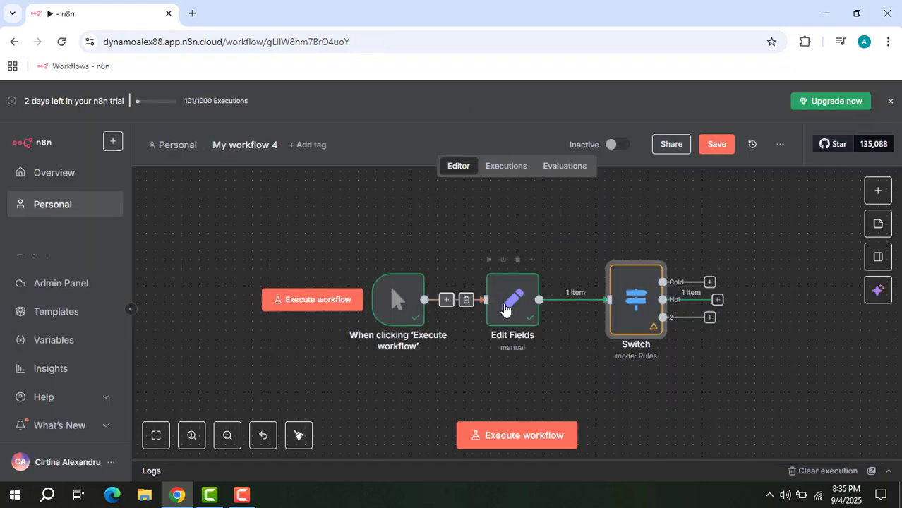
- Set the temperature field in Edit Fields to 20 and execute that node
double_click(504, 309)
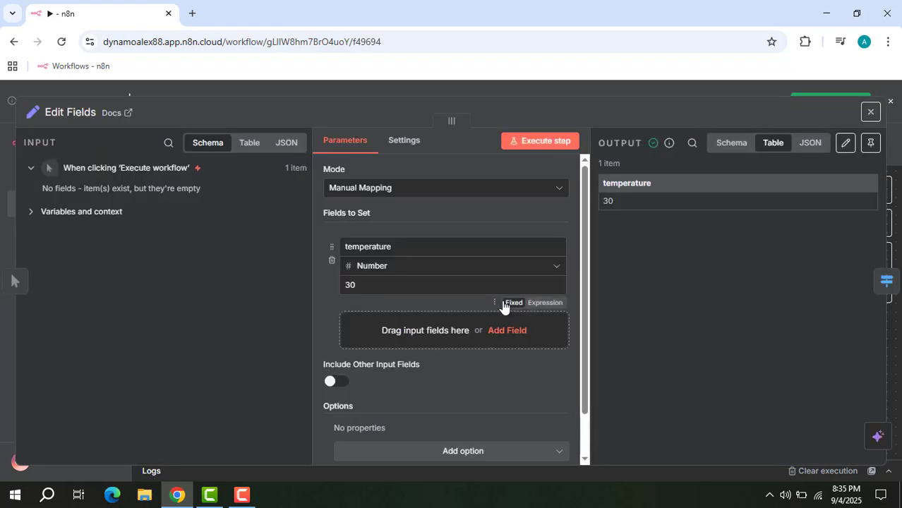
click(357, 284)
text(20)
click(538, 141)
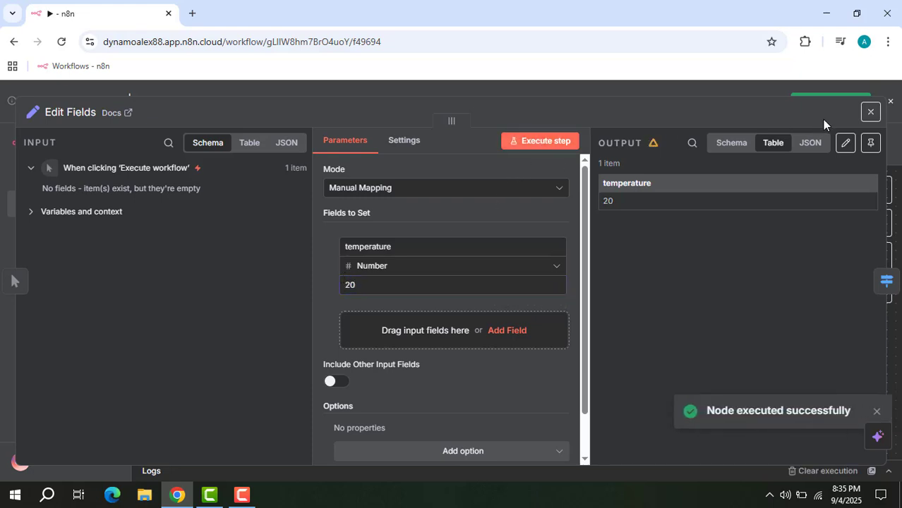
click(871, 113)
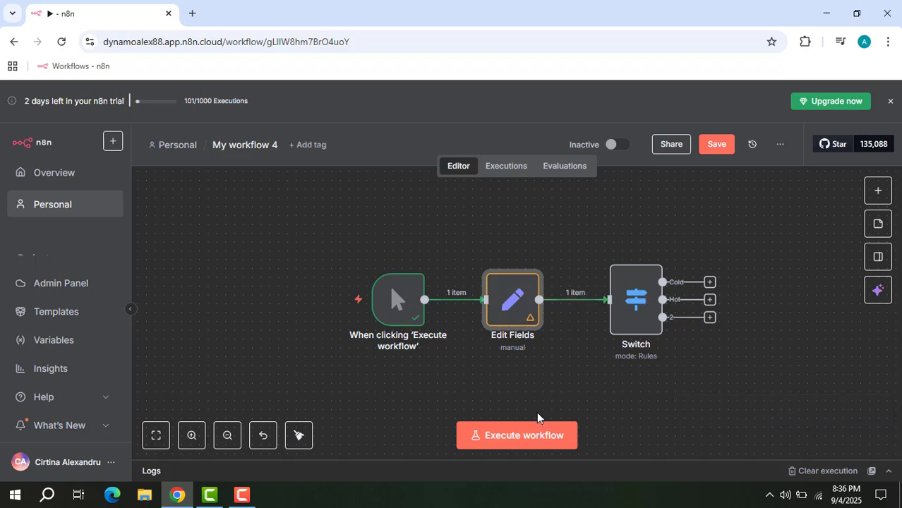
- Execute the whole workflow with the new temperature and select the Switch node
click(526, 441)
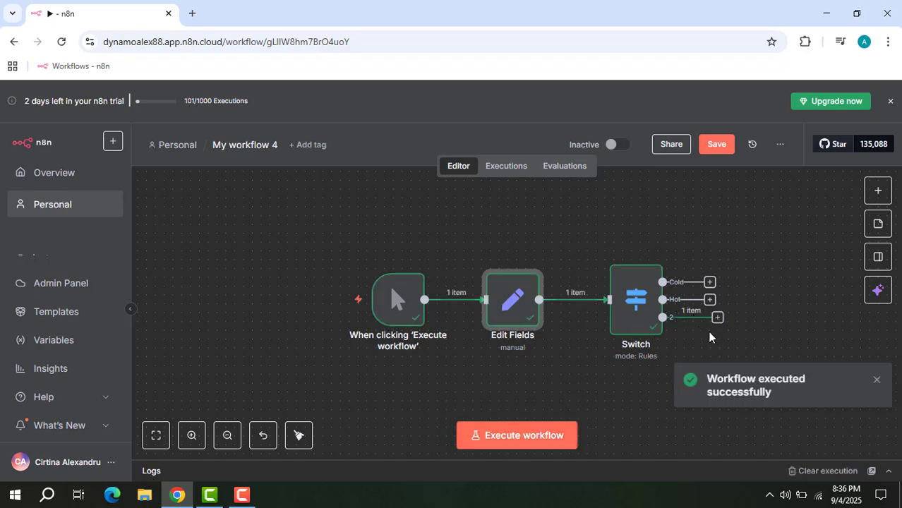
click(637, 302)
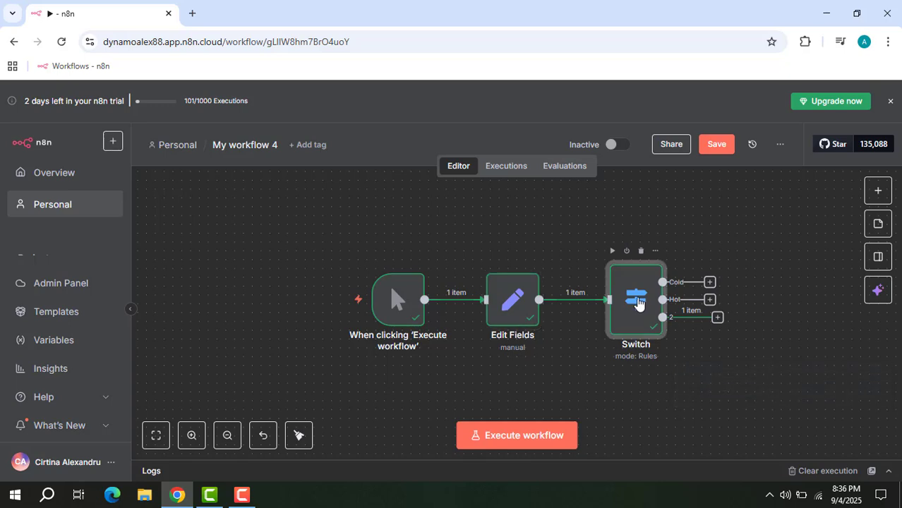
- Enable output renaming for the Switch node's third routing rule and name the output "Temperature Normaly"
double_click(637, 302)
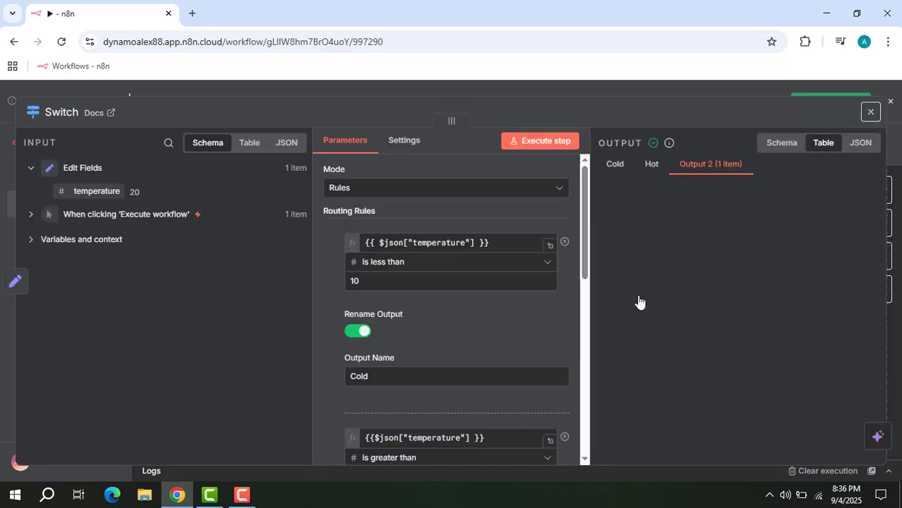
scroll(446, 340, down, 6)
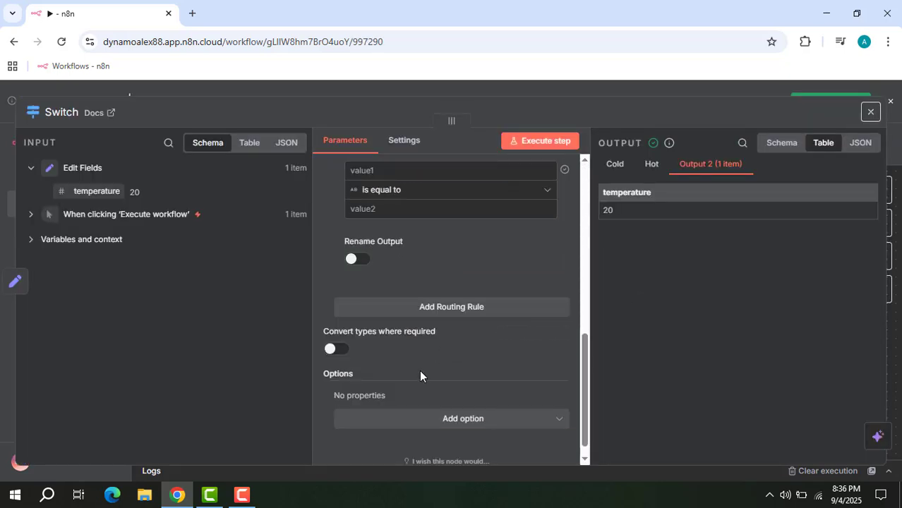
scroll(363, 346, up, 1)
click(362, 330)
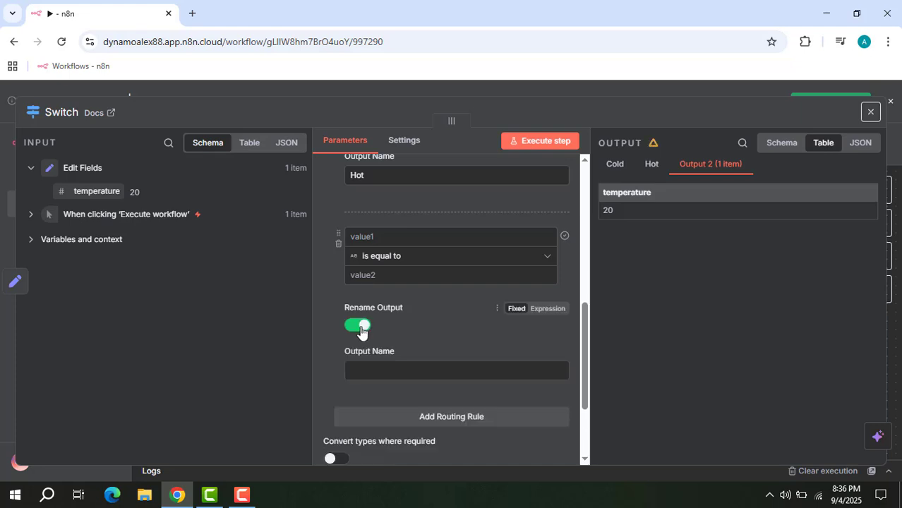
click(390, 369)
text(TEmpe)
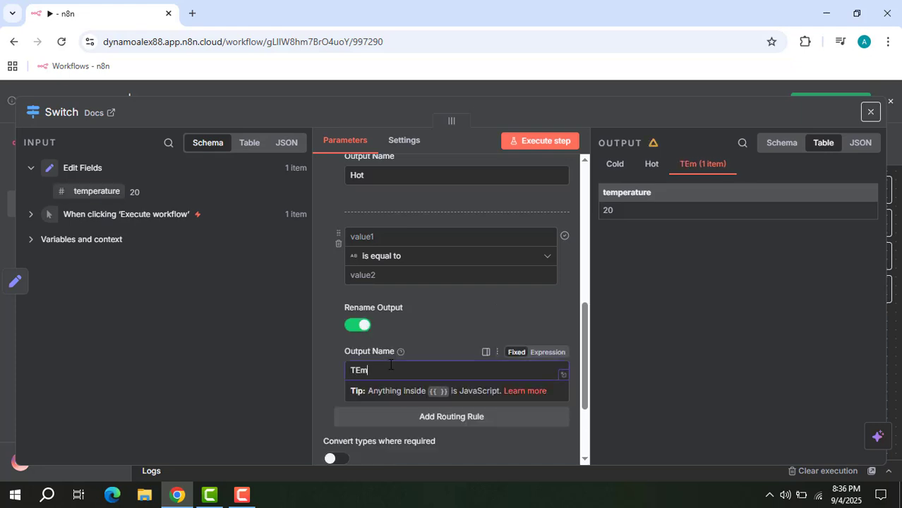
key(BackSpace)
key(BackSpace)
key(BackSpace)
key(BackSpace)
text(m)
key(BackSpace)
text(emperature )
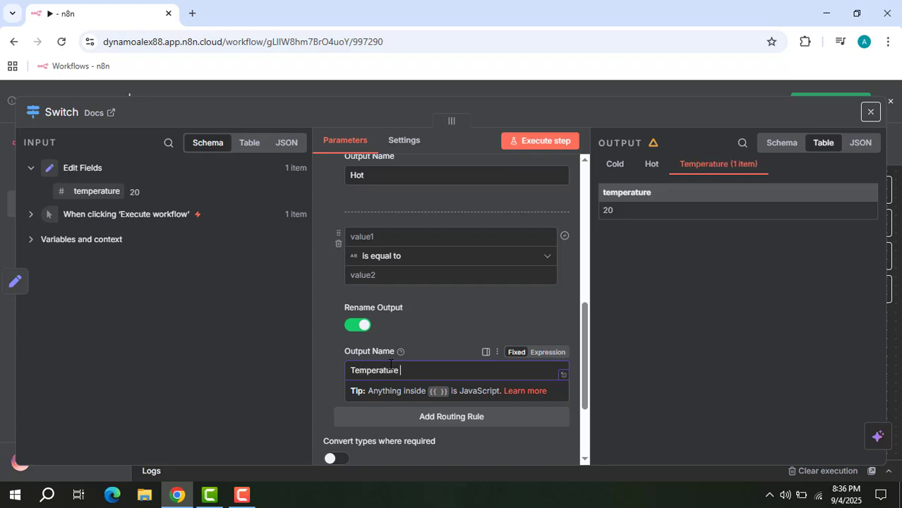
text(Normal)
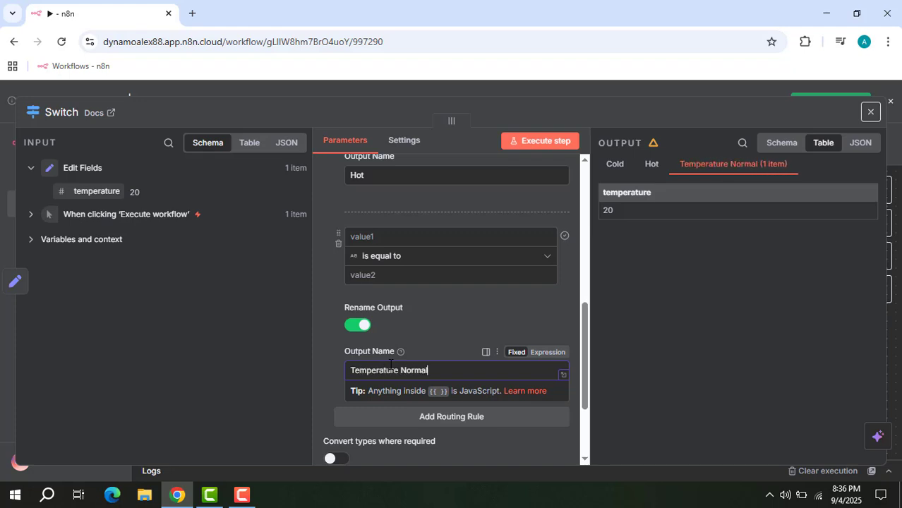
text(y)
- Execute the Switch node on its own, return to the canvas and execute the whole workflow
click(567, 150)
click(870, 111)
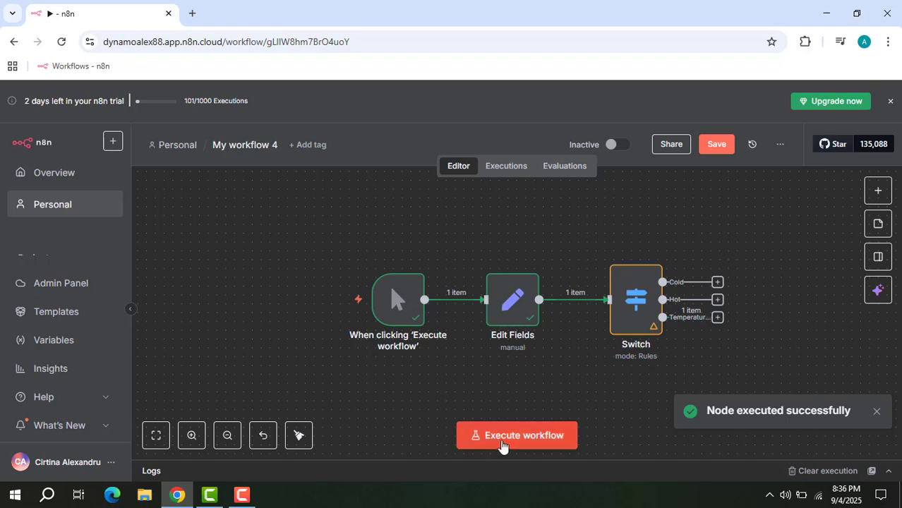
click(503, 443)
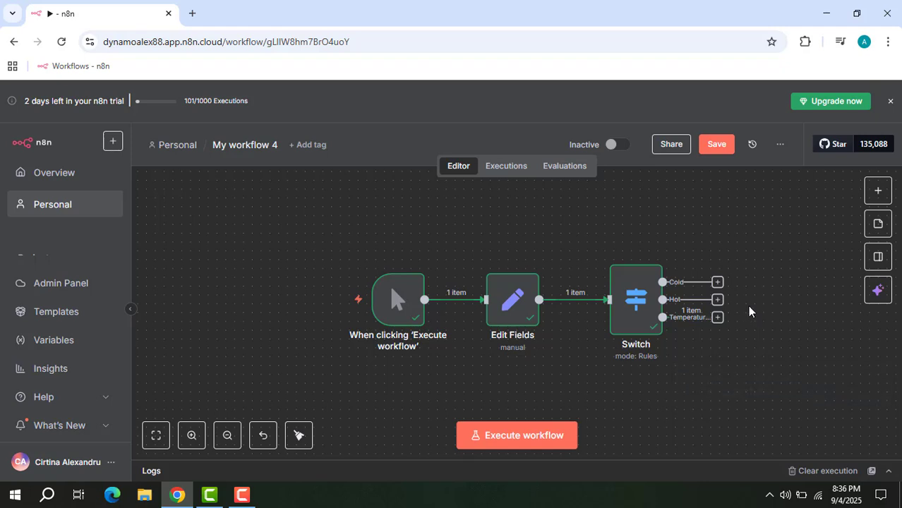
- Add a second Edit Fields (Set) node with a string field named "Is cold outside" and execute that node
click(873, 192)
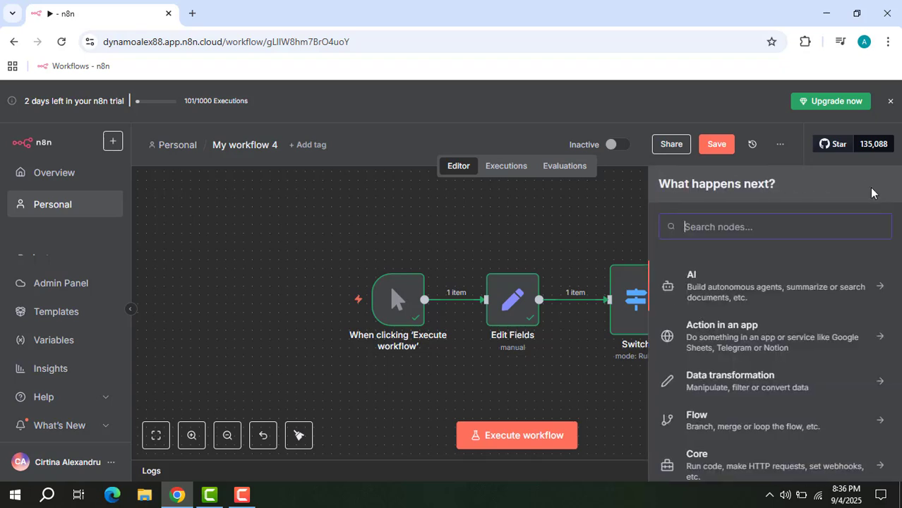
text(set)
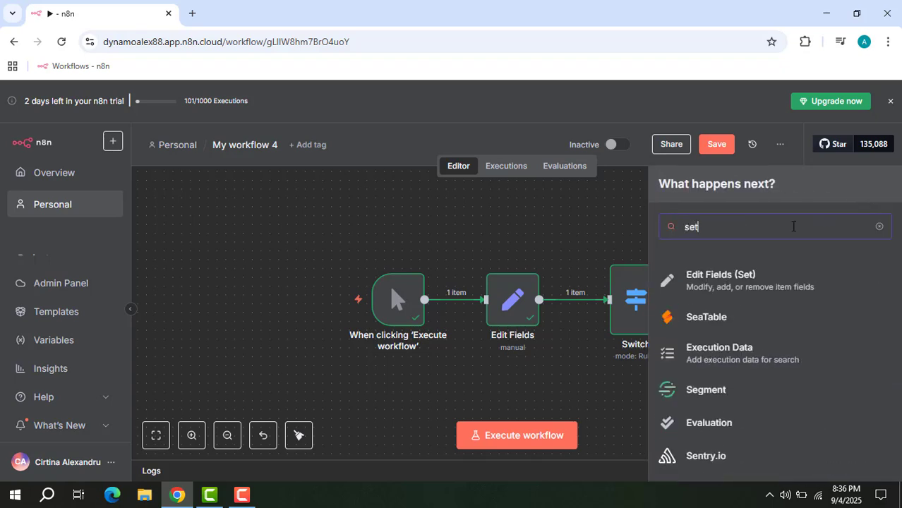
click(722, 282)
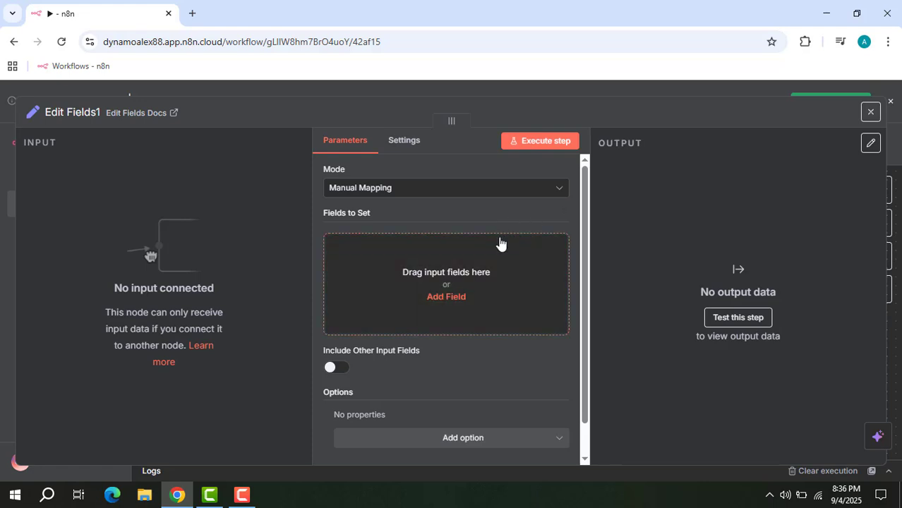
click(465, 299)
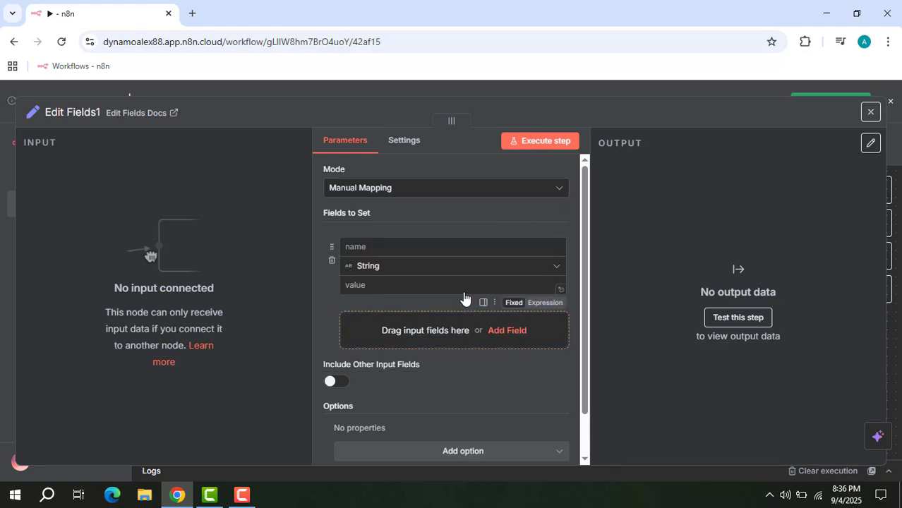
click(420, 248)
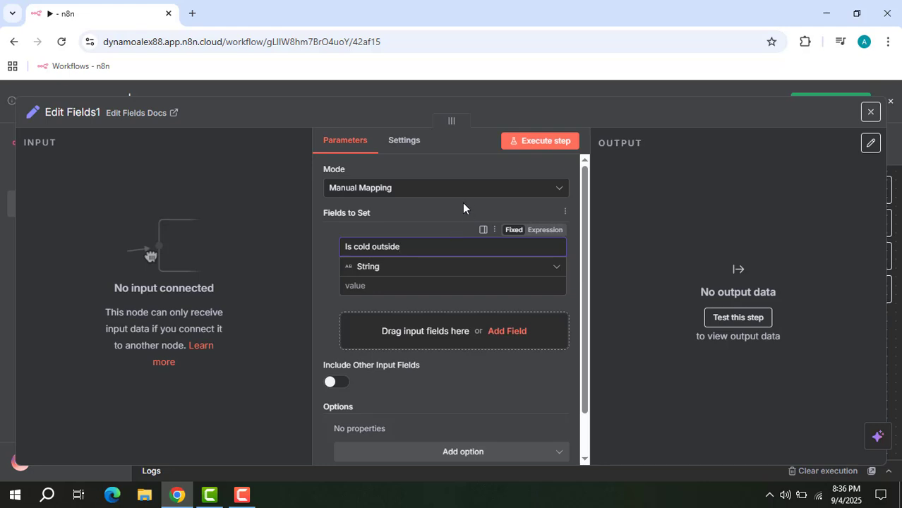
click(523, 147)
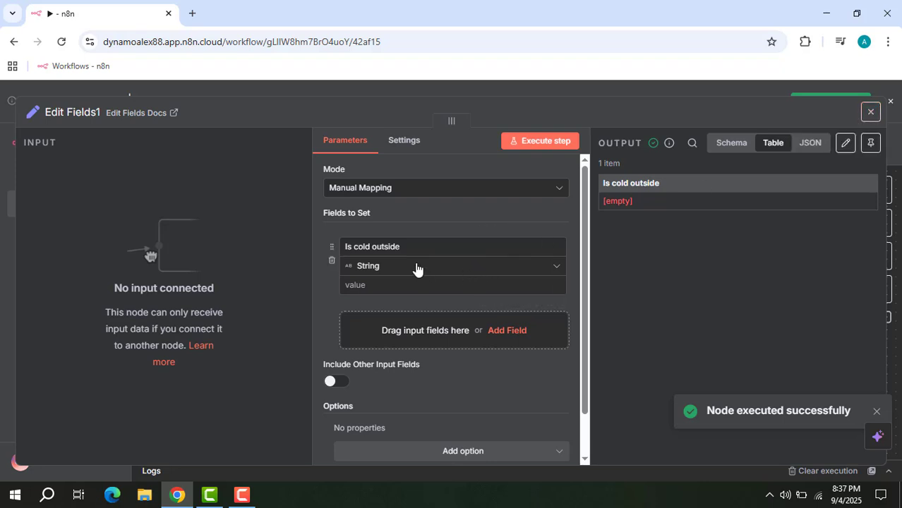
click(393, 286)
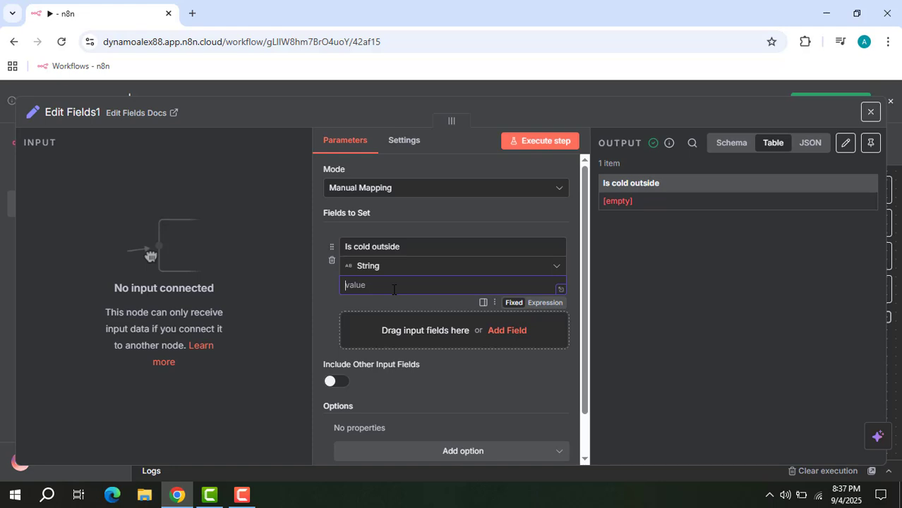
click(871, 112)
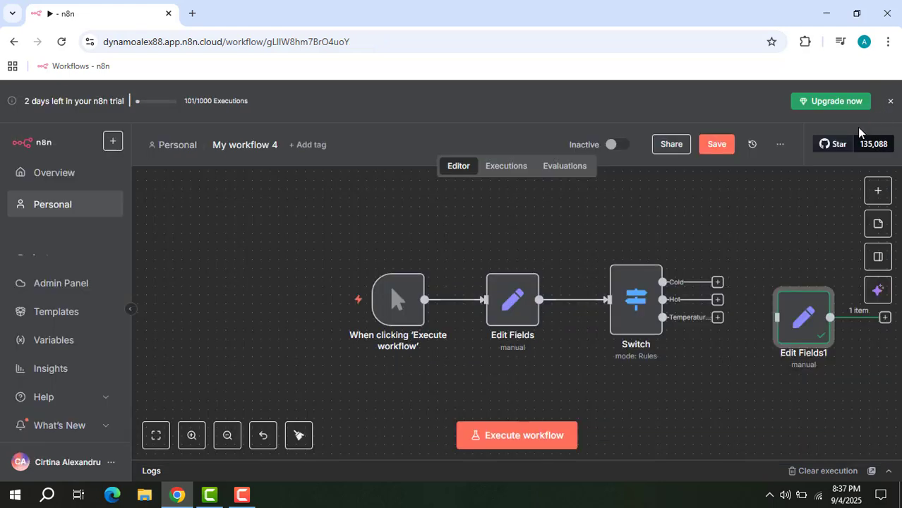
- Place the Edit Fields1 node above and beyond the Switch node and connect the Cold output to its input
drag(797, 309, 766, 267)
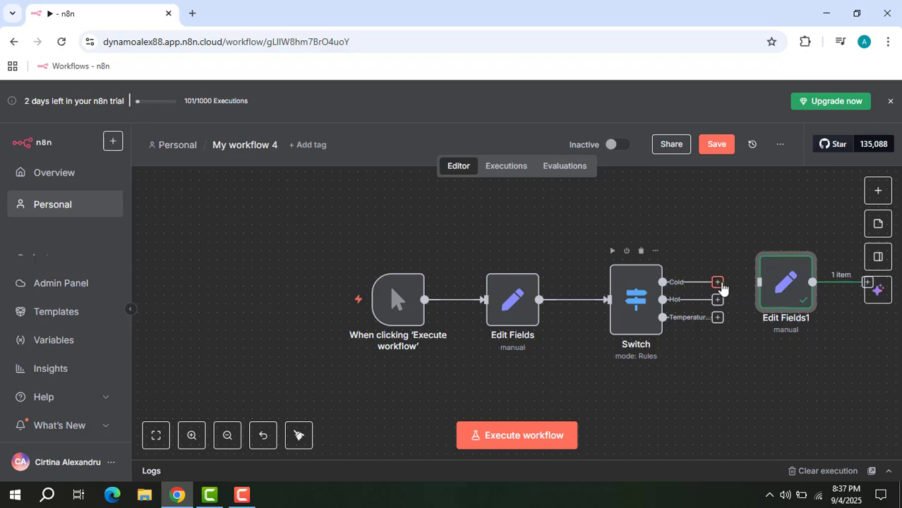
mouse_move(717, 283)
mouse_down()
mouse_move(777, 283)
mouse_move(777, 256)
mouse_up()
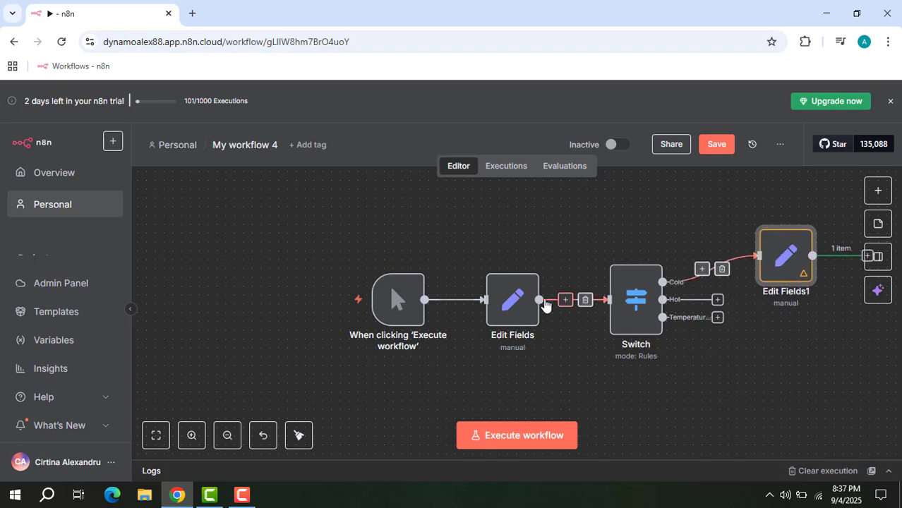
- Set the temperature in the first Edit Fields node to 7, then execute that node and the whole workflow
double_click(523, 305)
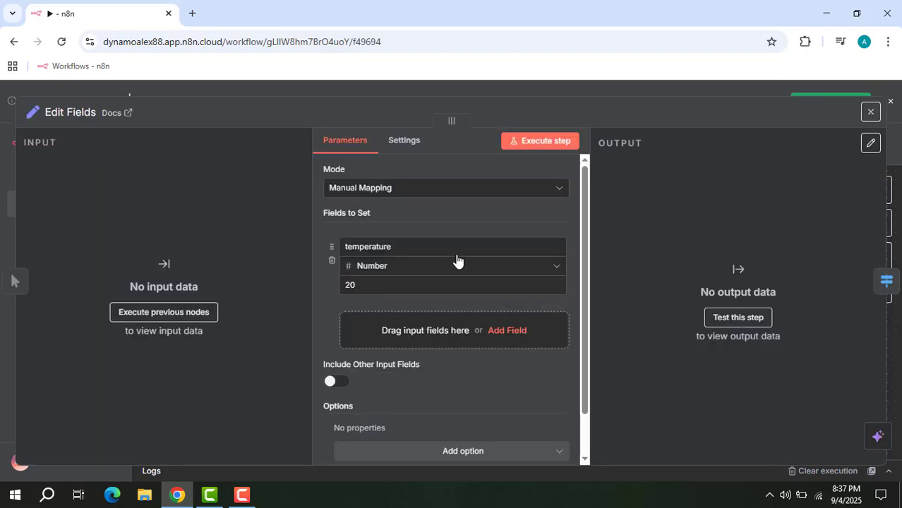
click(383, 284)
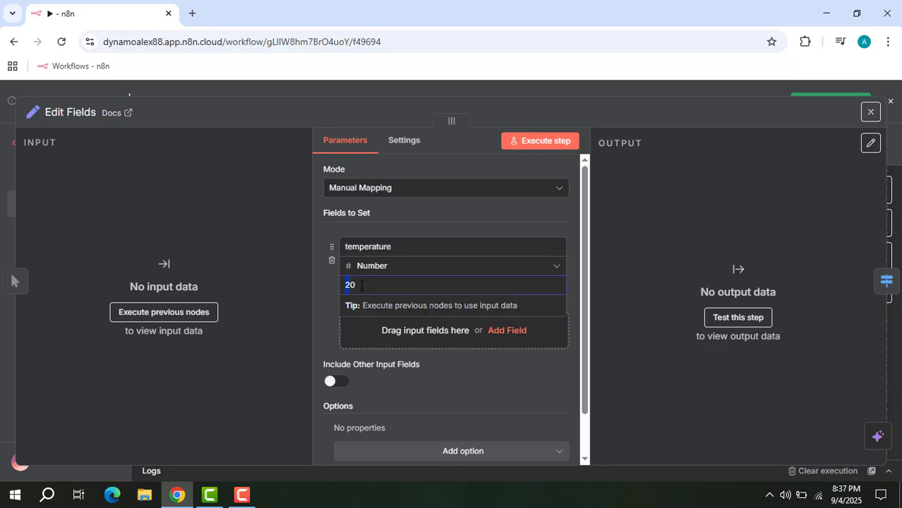
click(357, 285)
click(556, 144)
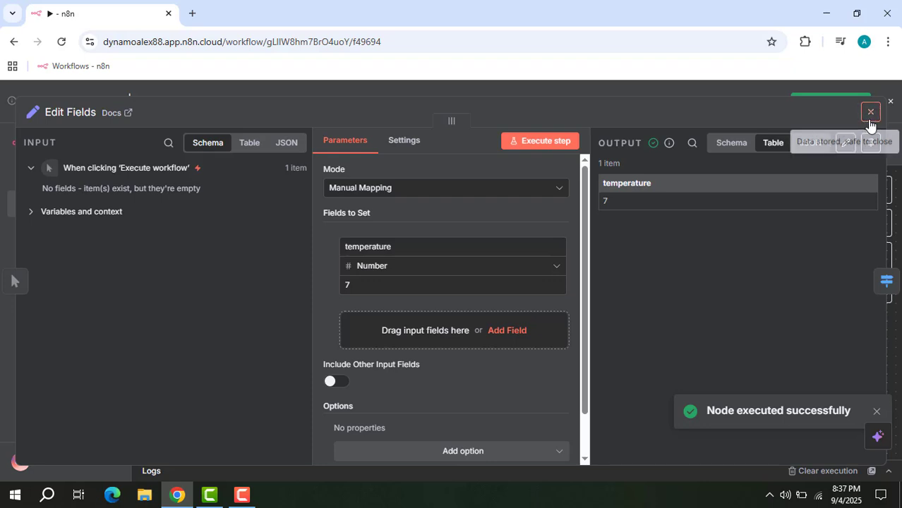
click(871, 116)
click(535, 437)
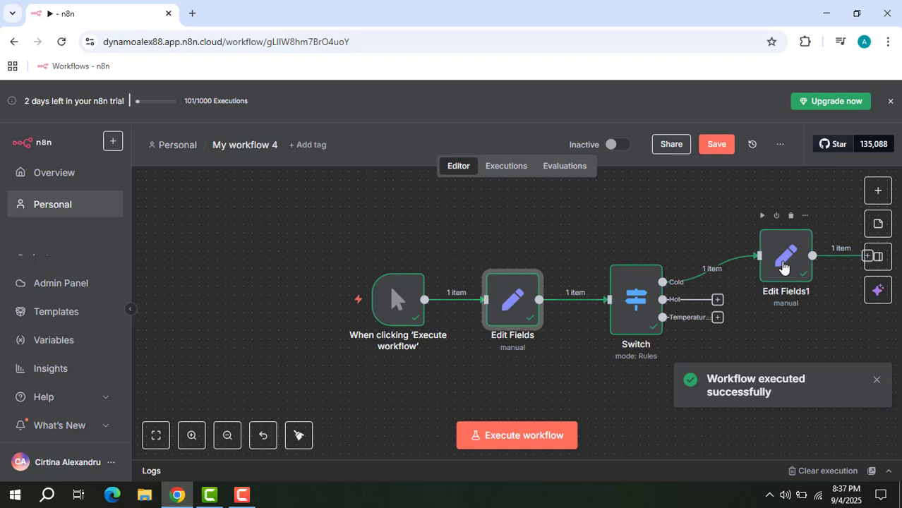
- In Edit Fields1, rename the field to "mesage", set its value to "Is cold outside" and execute the node
click(784, 264)
double_click(786, 255)
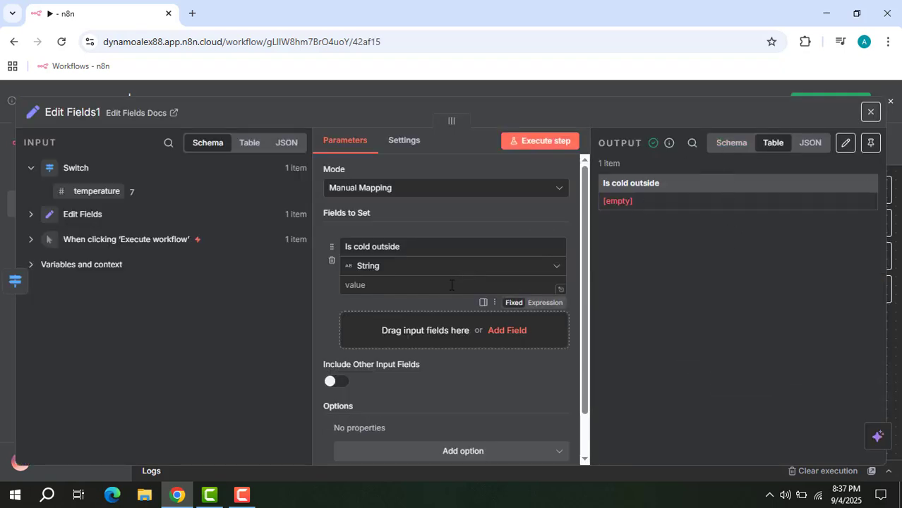
click(411, 247)
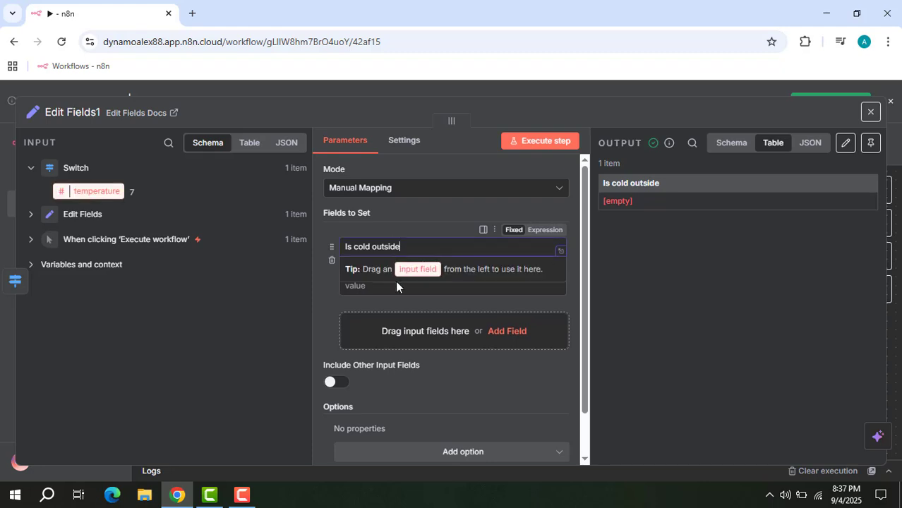
click(394, 280)
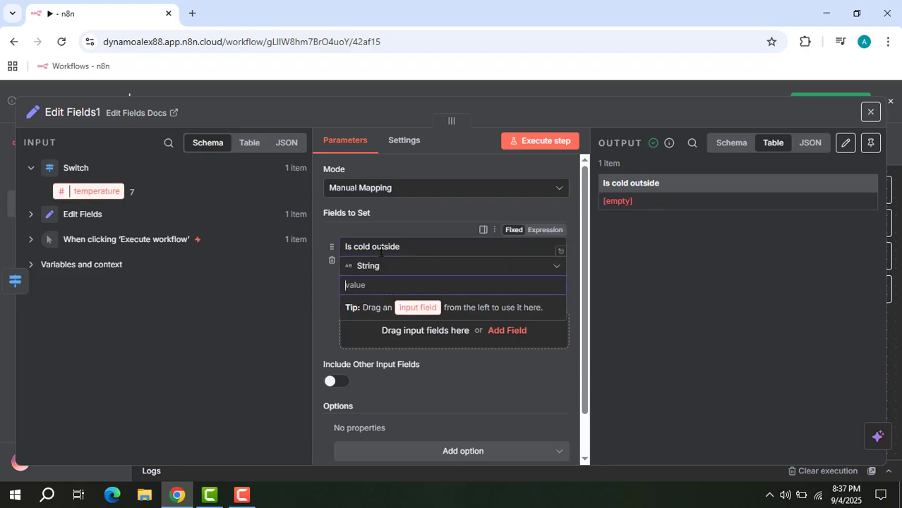
drag(404, 248, 342, 249)
text(mesage)
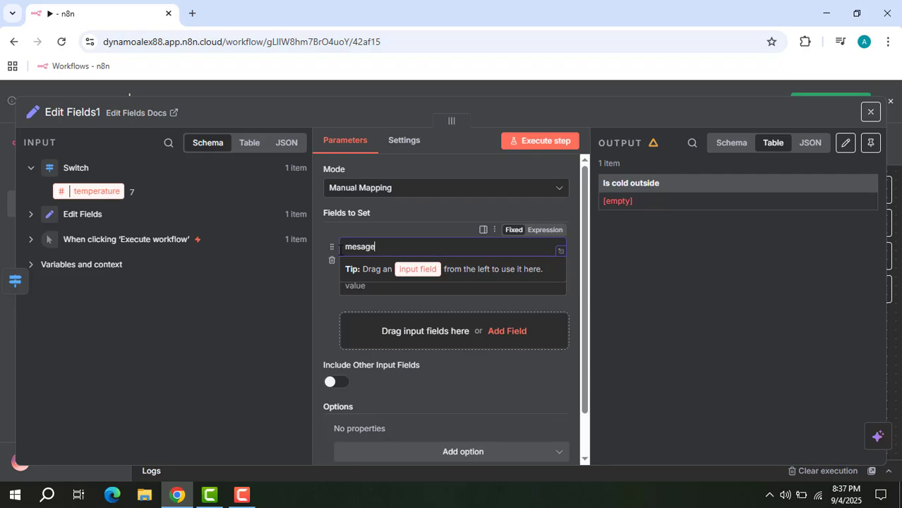
key(Tab)
key(Tab)
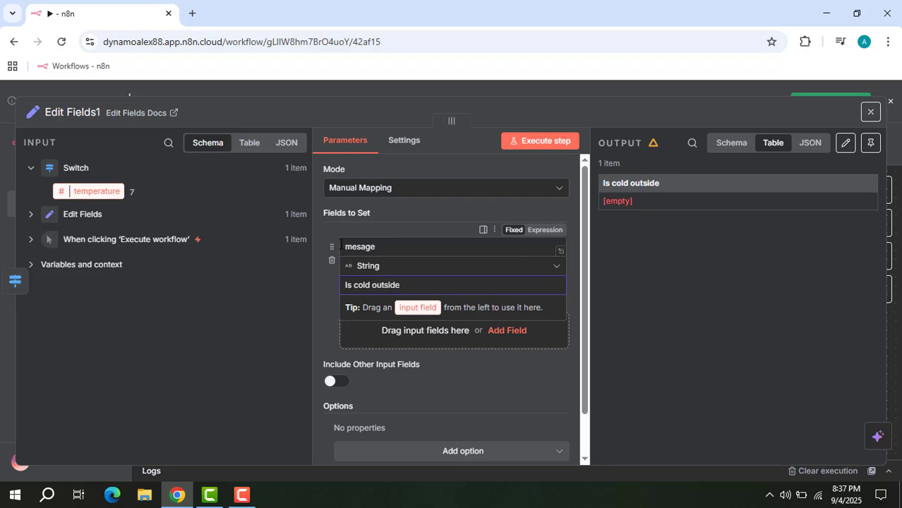
click(540, 140)
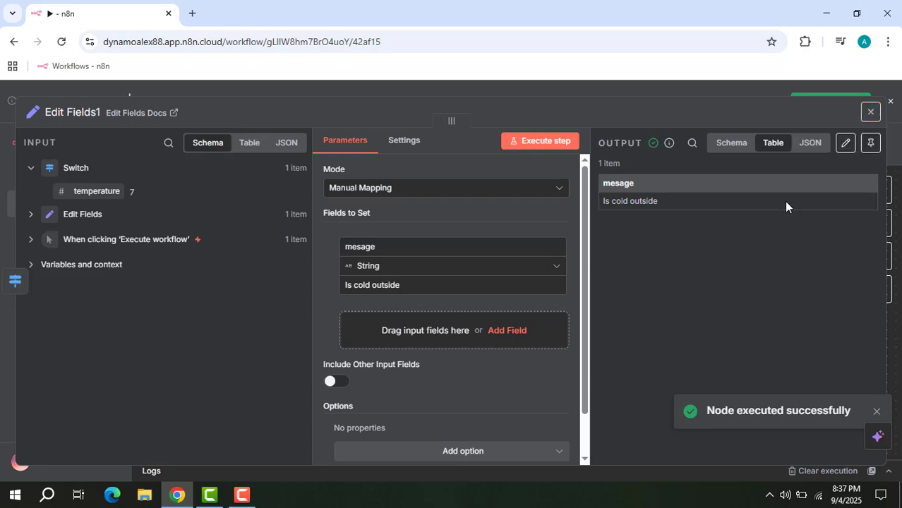
click(872, 115)
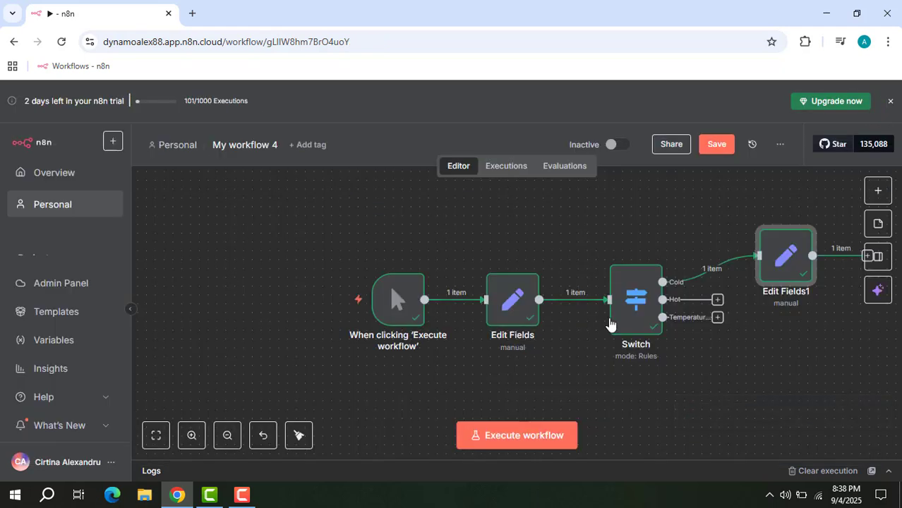
- Execute the whole workflow and check the output of the Edit Fields1 node
click(523, 436)
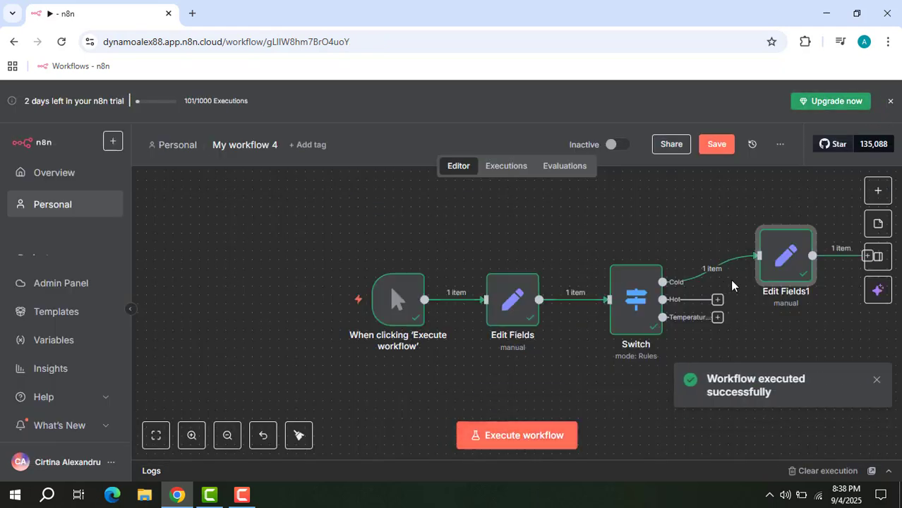
mouse_move(778, 268)
double_click(790, 256)
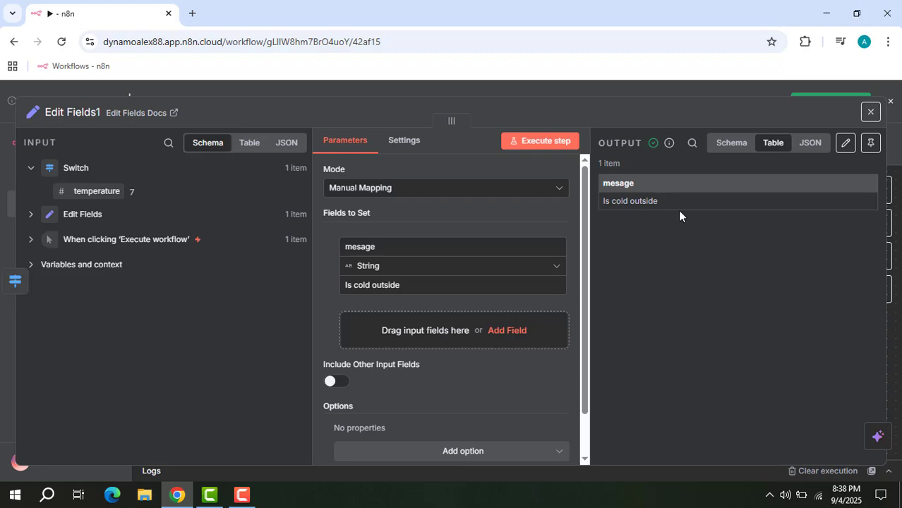
click(871, 113)
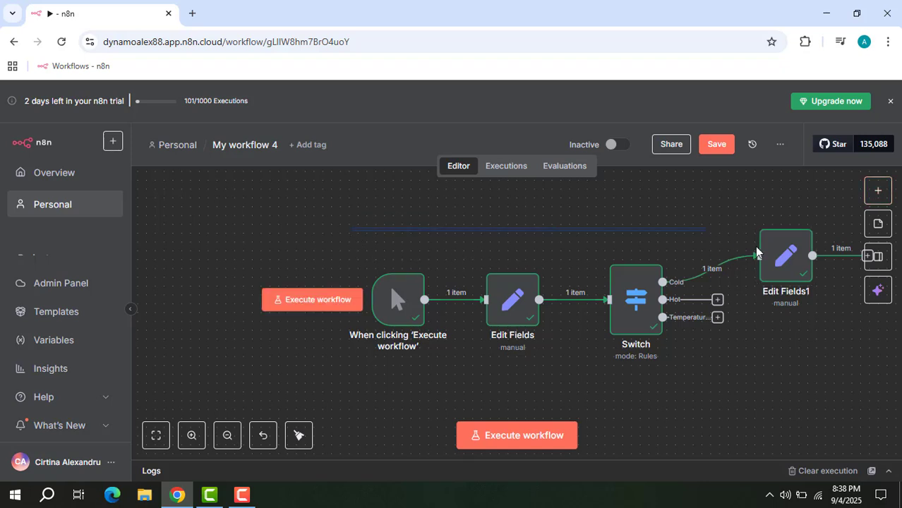
- Select all nodes of the workflow and shift them together to the left on the canvas
drag(353, 230, 820, 380)
drag(665, 272, 576, 281)
- Add another Edit Fields (Set) node to the workflow and give it a new string field
click(877, 190)
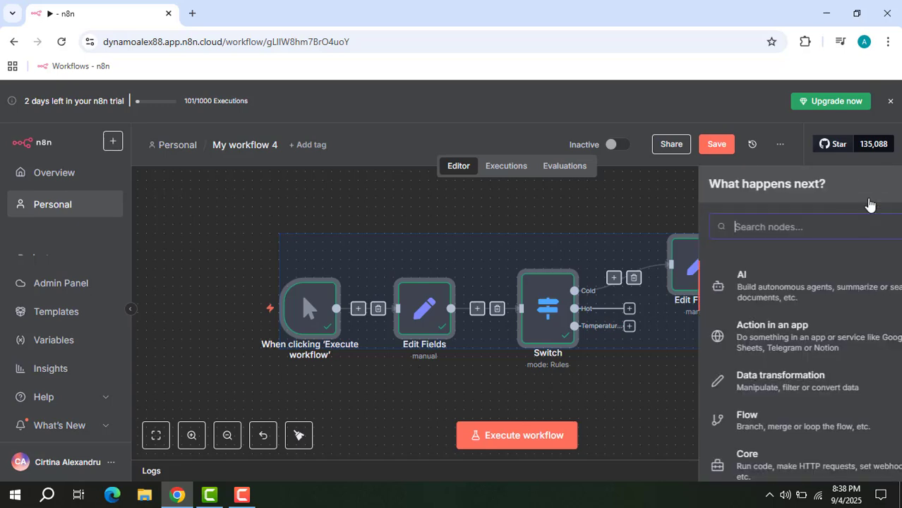
text(se)
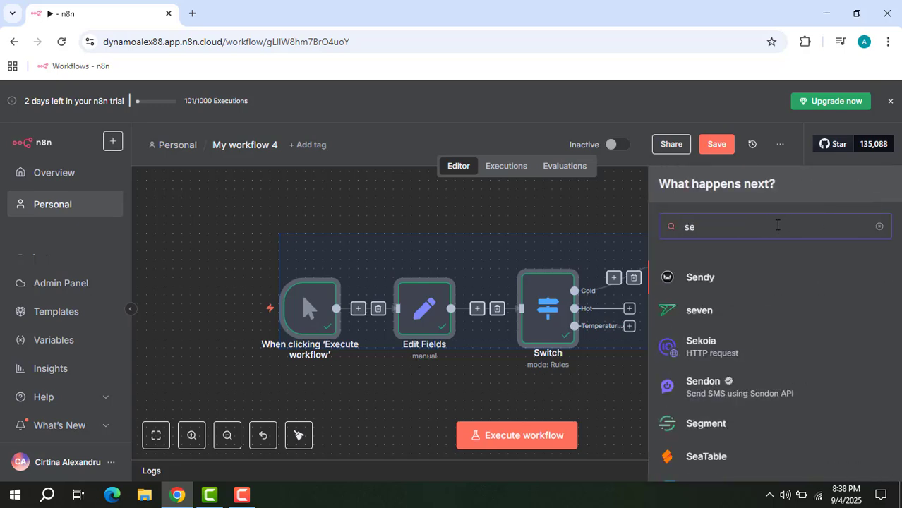
text(t)
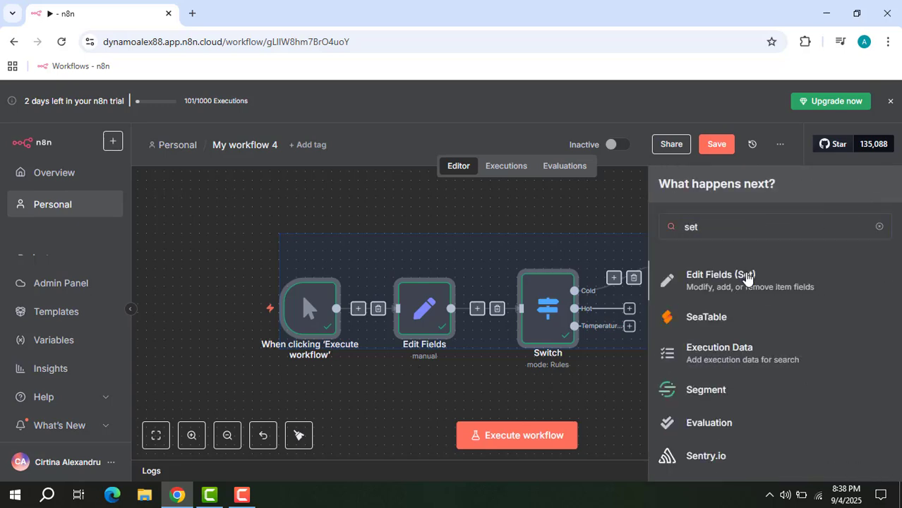
click(747, 275)
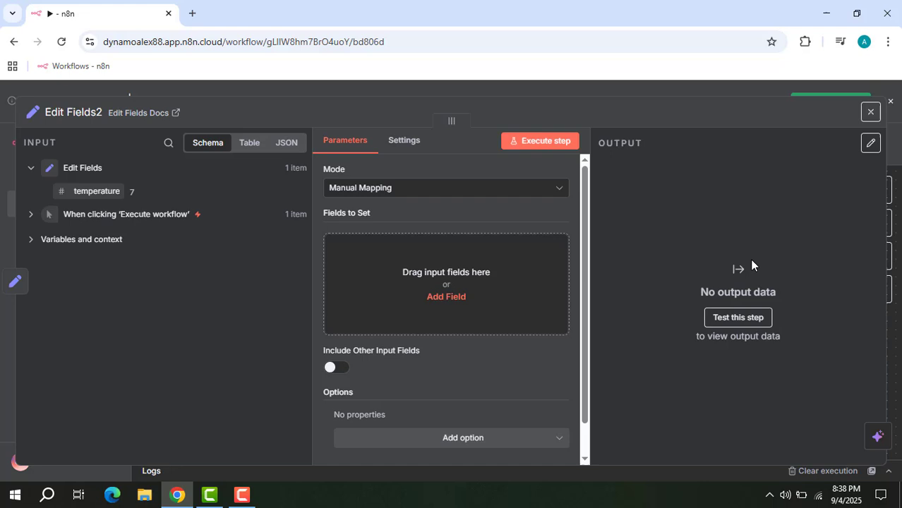
click(446, 296)
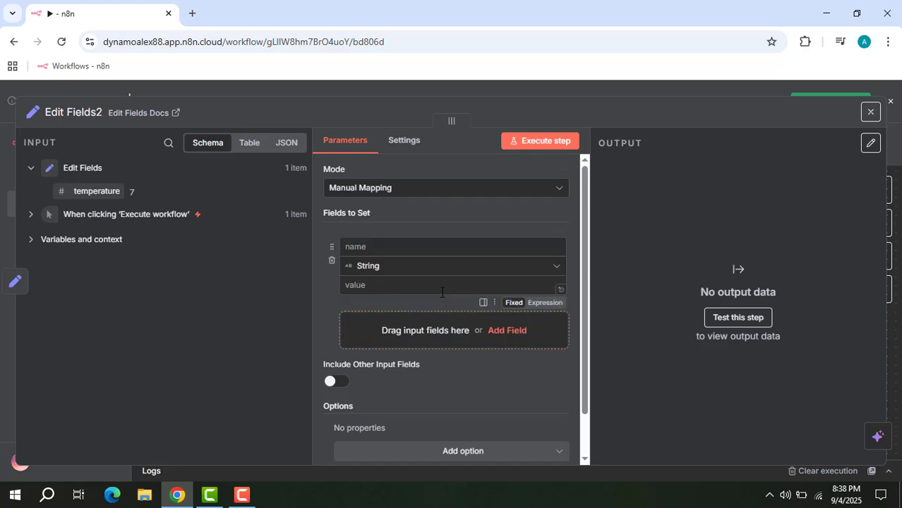
- In Edit Fields2, name the field "mesage", set its value to "Is very hot outside" and execute the node
click(430, 244)
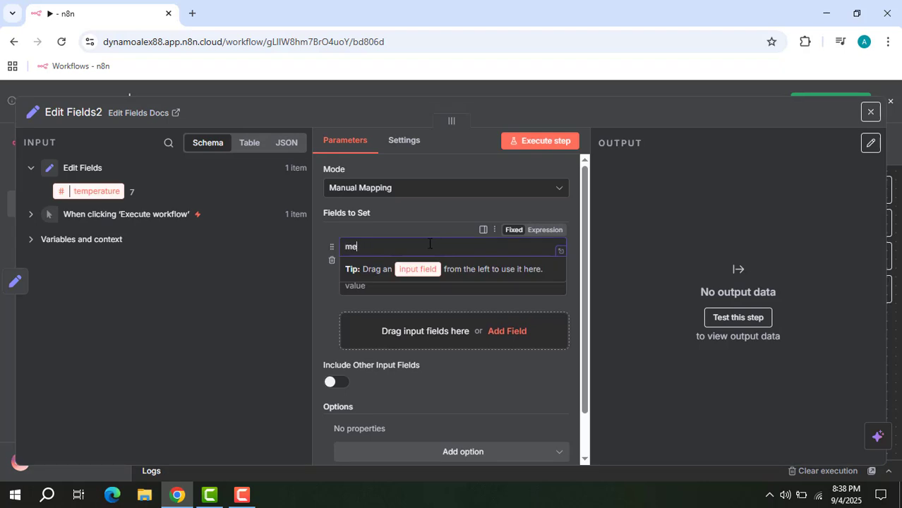
click(318, 308)
click(361, 286)
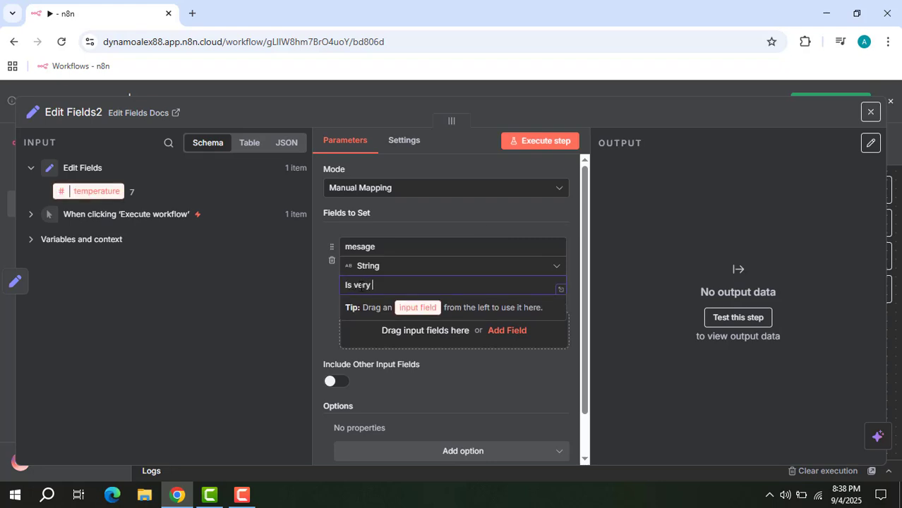
text(Is very hot outside)
click(548, 144)
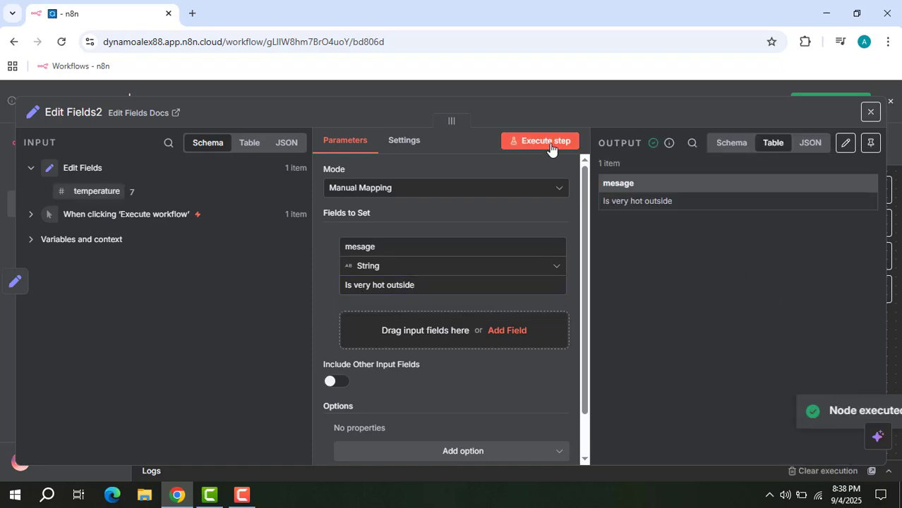
click(869, 112)
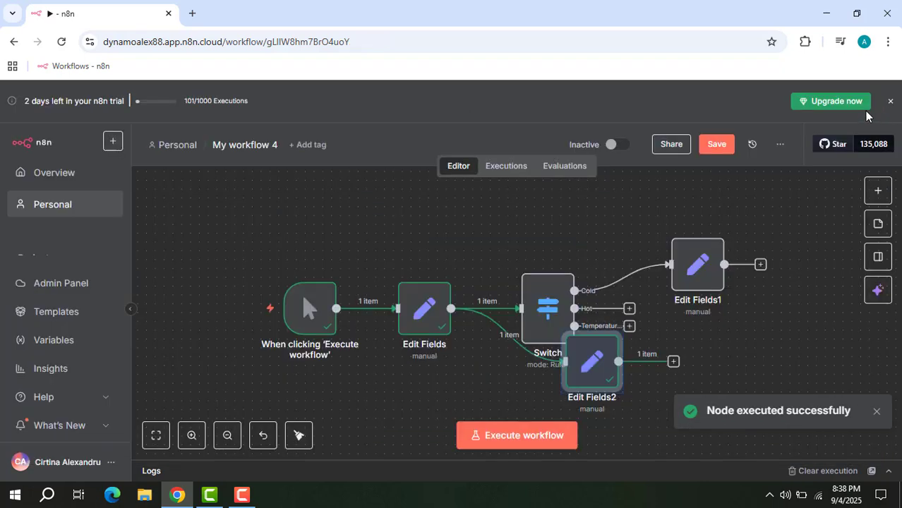
- Rewire Edit Fields2 from the first Edit Fields node to the Switch's Hot output, spacing the branch nodes apart, and execute the workflow
drag(748, 335, 756, 326)
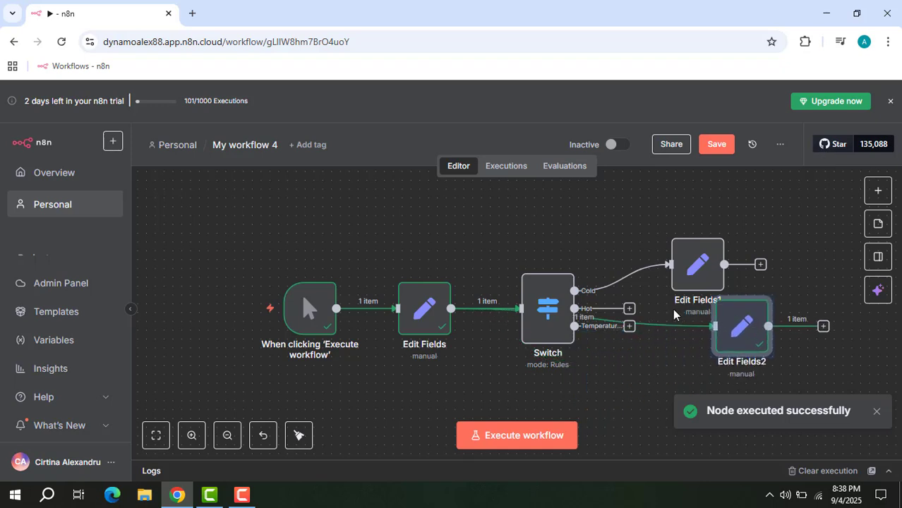
click(595, 318)
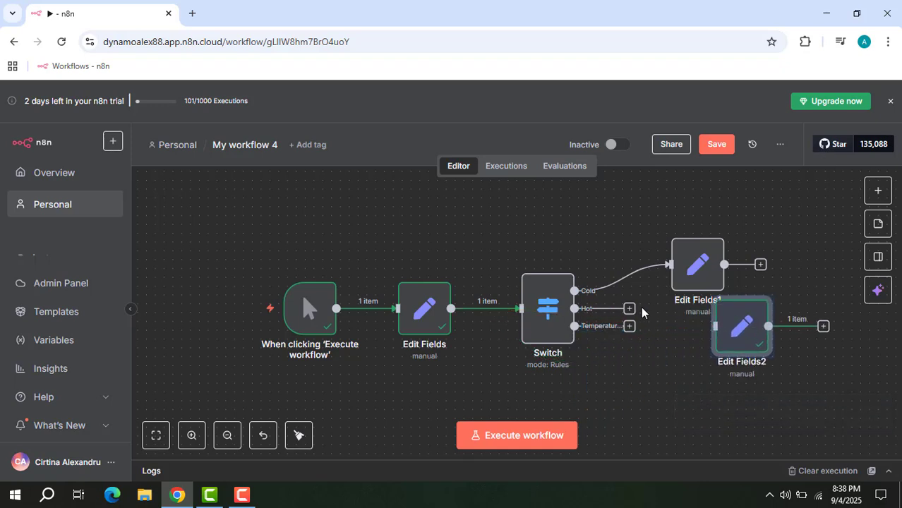
drag(574, 309, 709, 312)
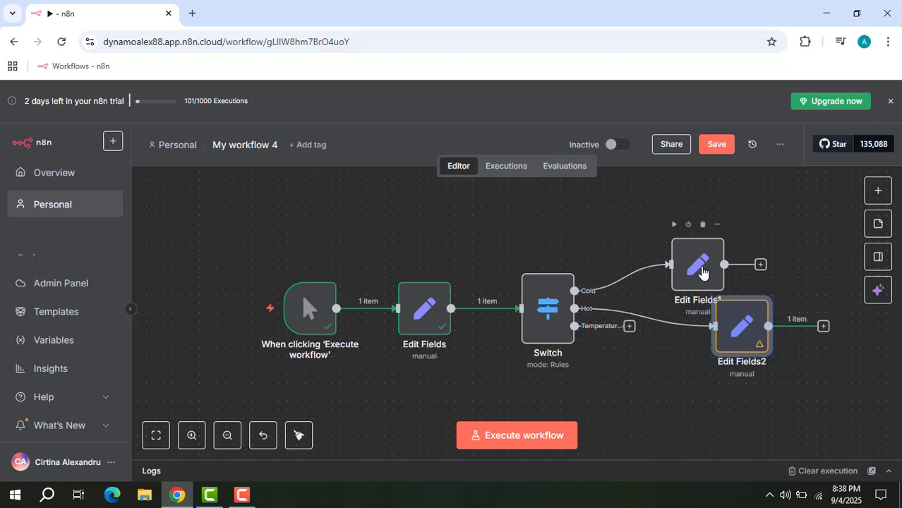
drag(702, 274, 713, 248)
click(530, 434)
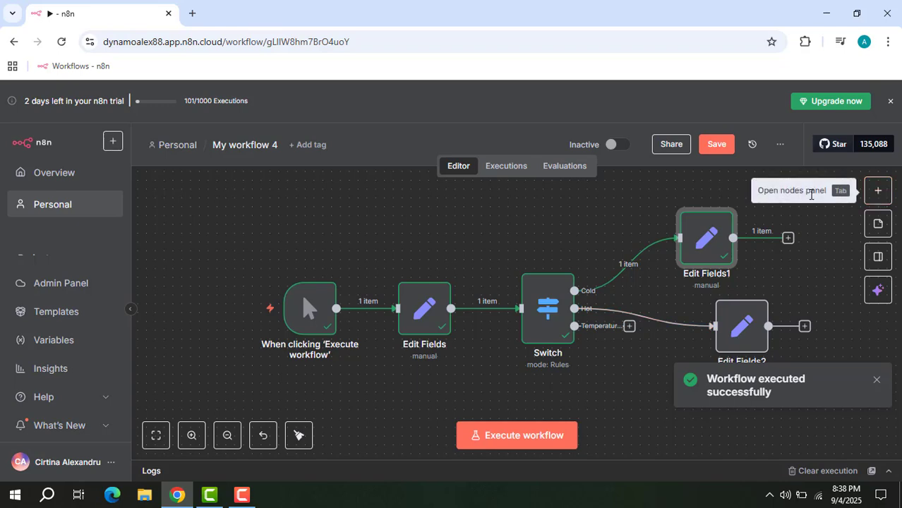
- Add a further Edit Fields (Set) node for the normal temperature branch, with a new string field
click(876, 191)
text(set)
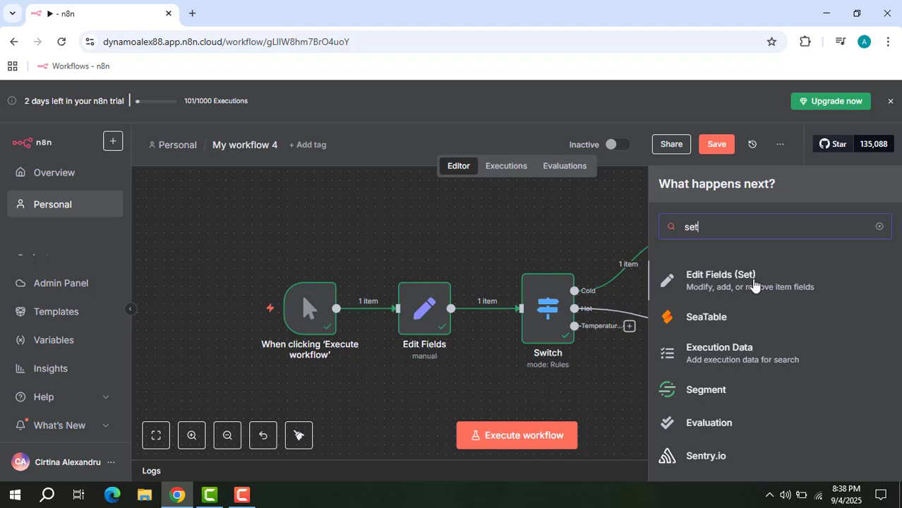
click(754, 284)
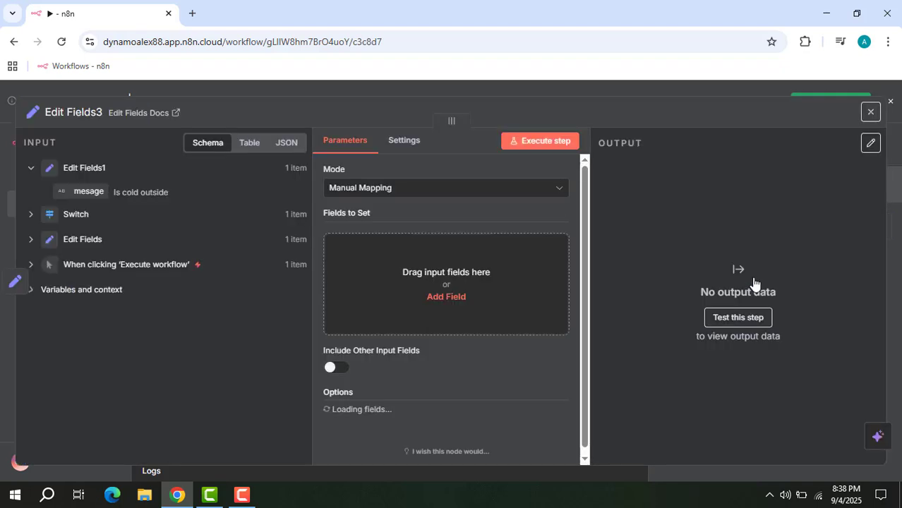
click(455, 299)
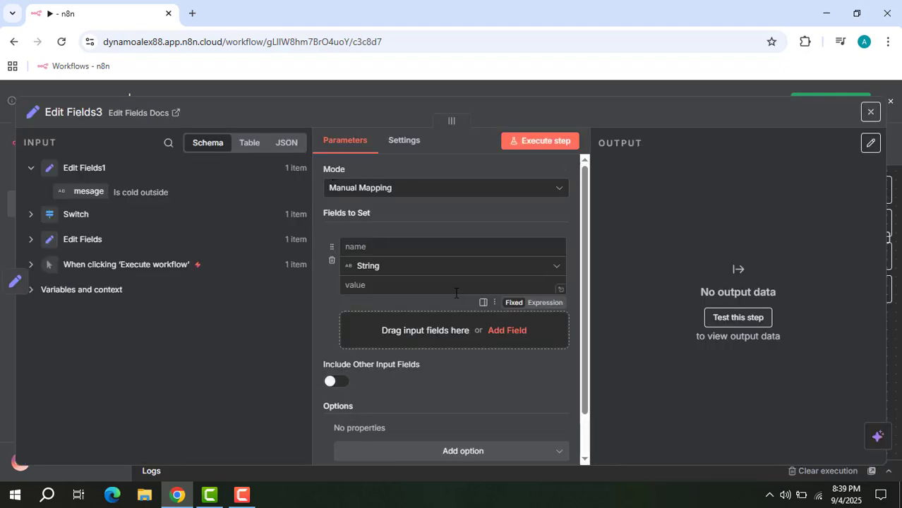
- In Edit Fields3, name the field "mesage", set its value to "Normal temperature" and execute the node
click(415, 248)
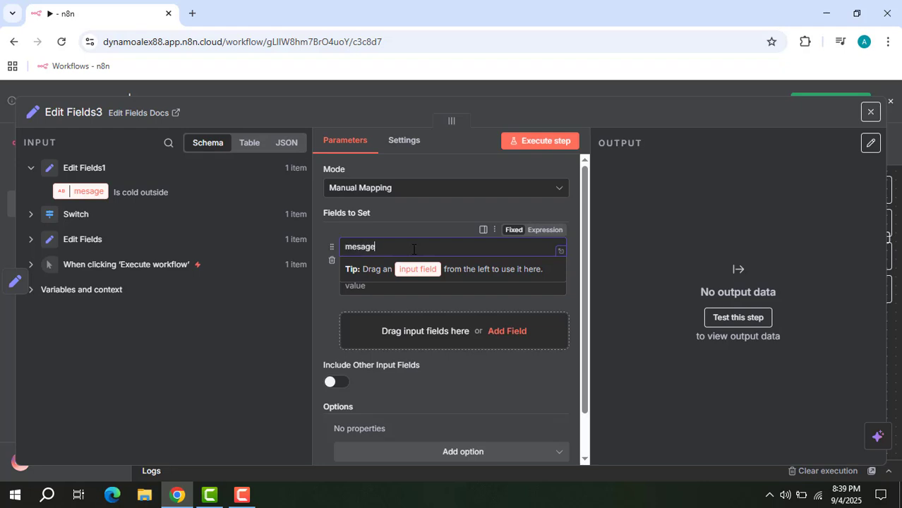
click(360, 287)
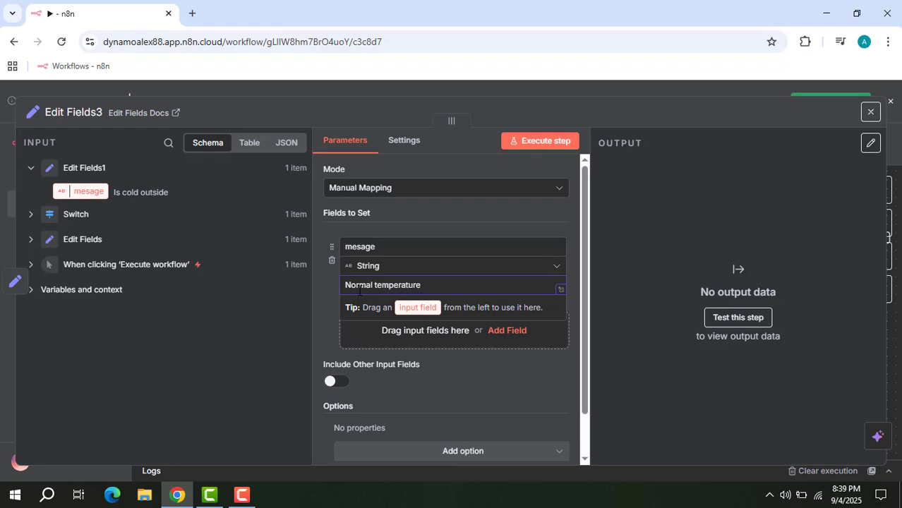
click(540, 142)
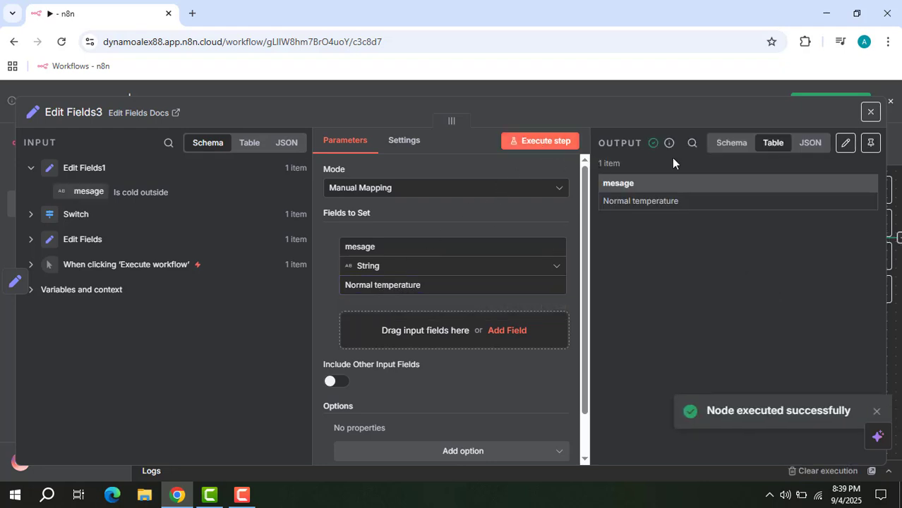
click(869, 113)
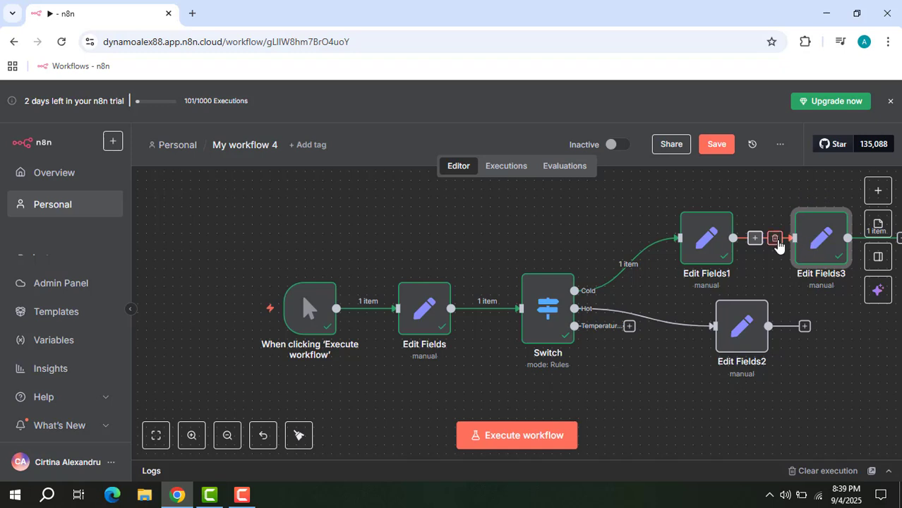
- Rewire Edit Fields3 from Edit Fields1 to the Switch's third output, placing it below the other branches, and execute the workflow
click(786, 238)
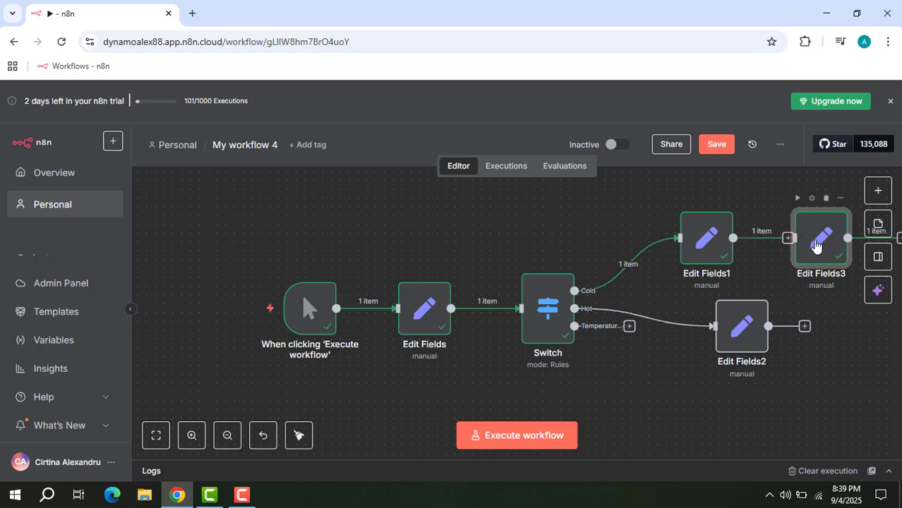
drag(819, 244, 669, 385)
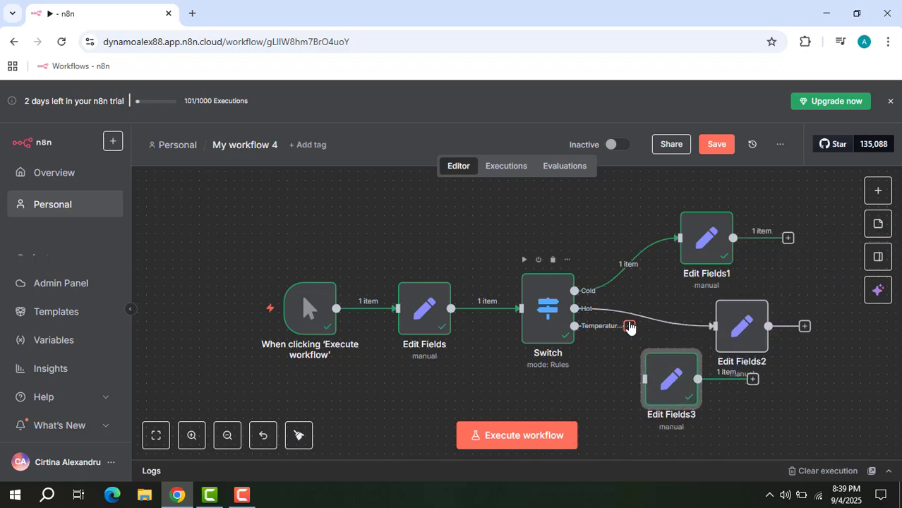
drag(627, 325, 645, 379)
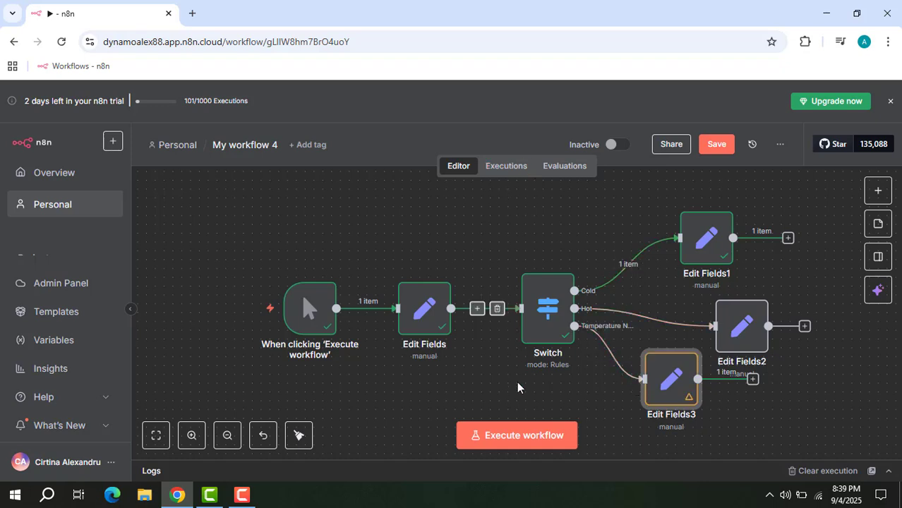
click(519, 438)
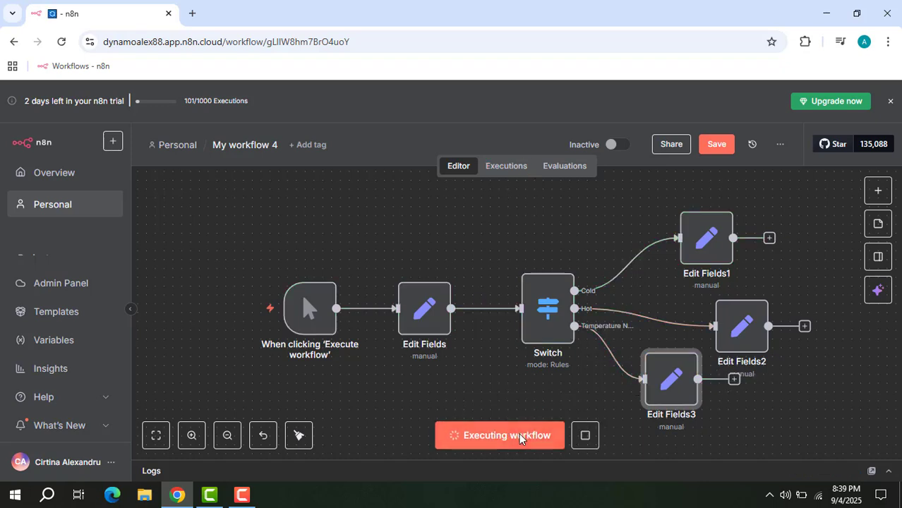
- Set the temperature in the first Edit Fields node to 18, then execute that node and the whole workflow
double_click(425, 311)
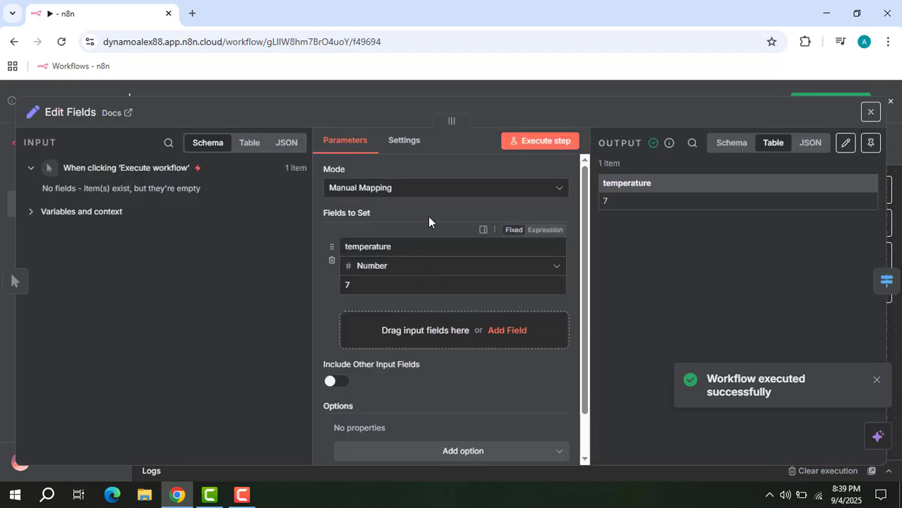
double_click(377, 285)
text(17)
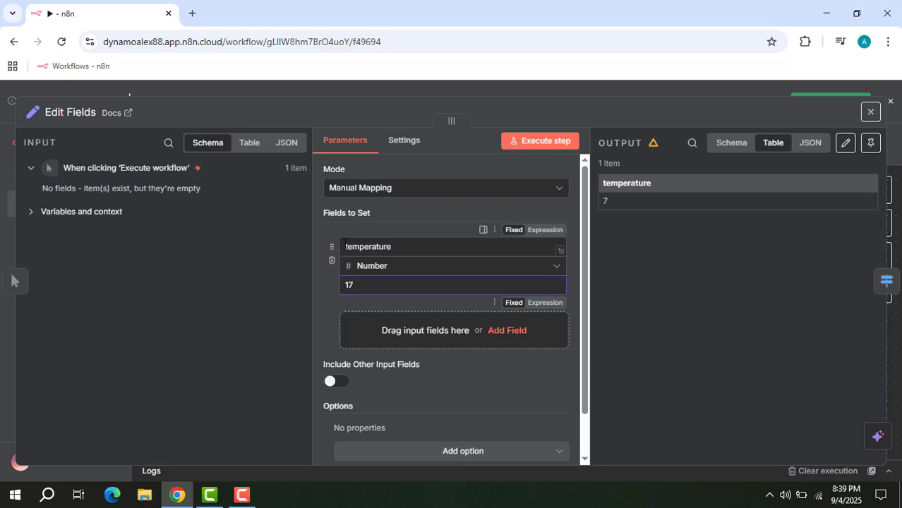
click(537, 143)
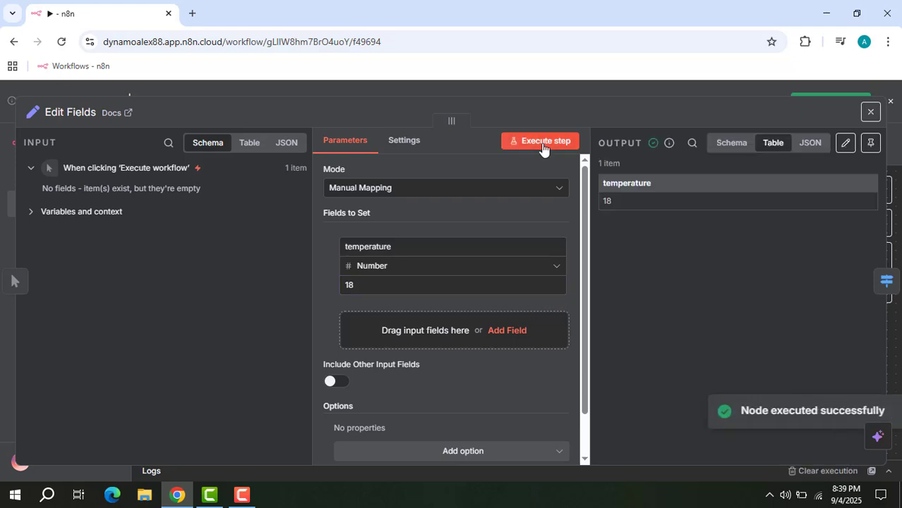
click(873, 113)
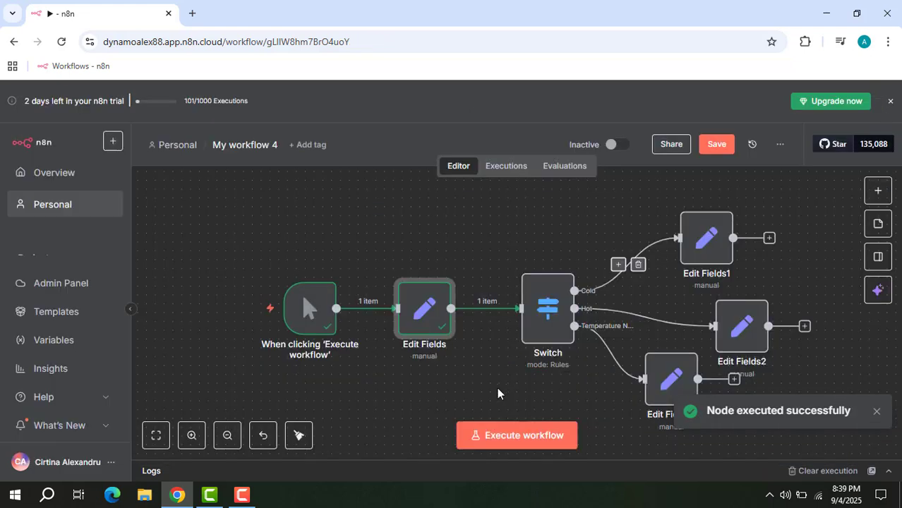
click(499, 443)
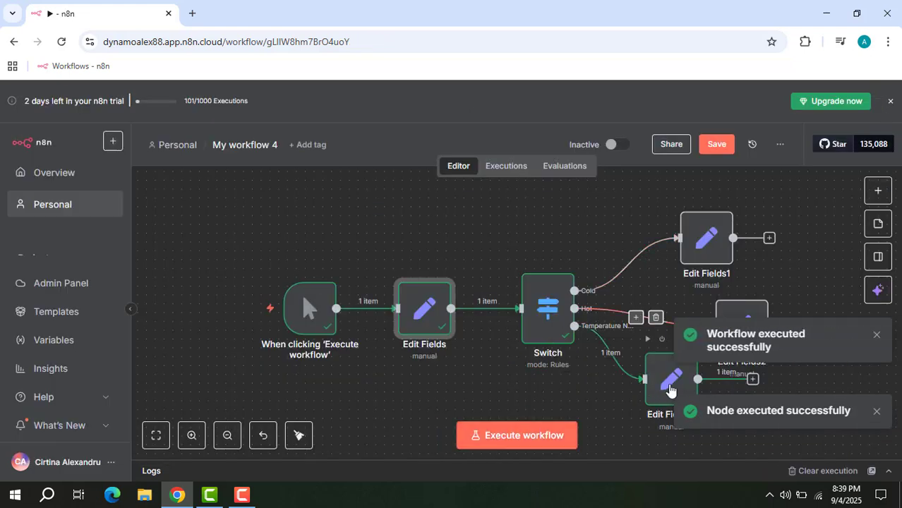
click(877, 411)
click(877, 380)
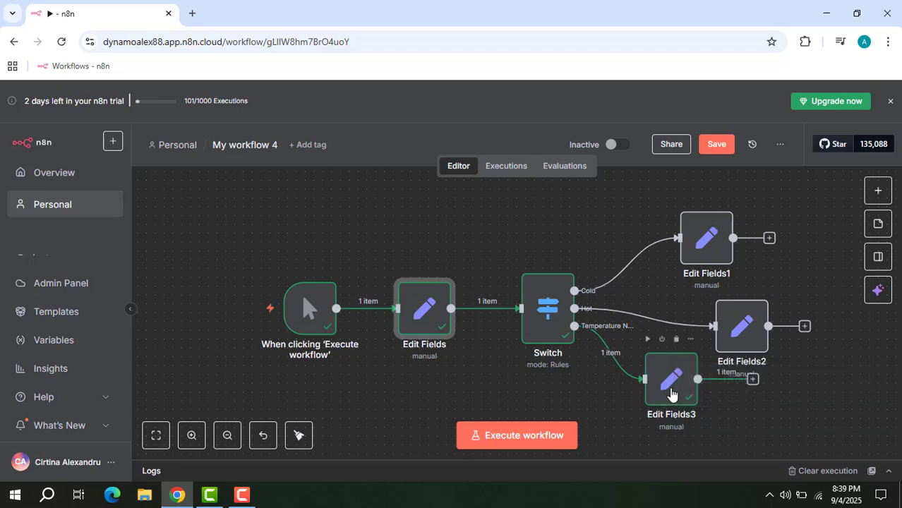